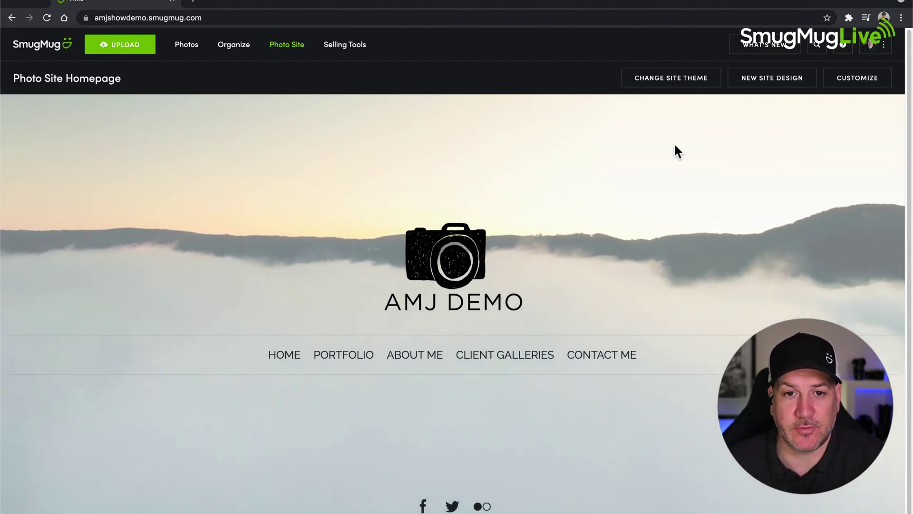
# - Open the site organizer and go into the Fashion gallery
pyautogui.scroll(-1, 509, 289)
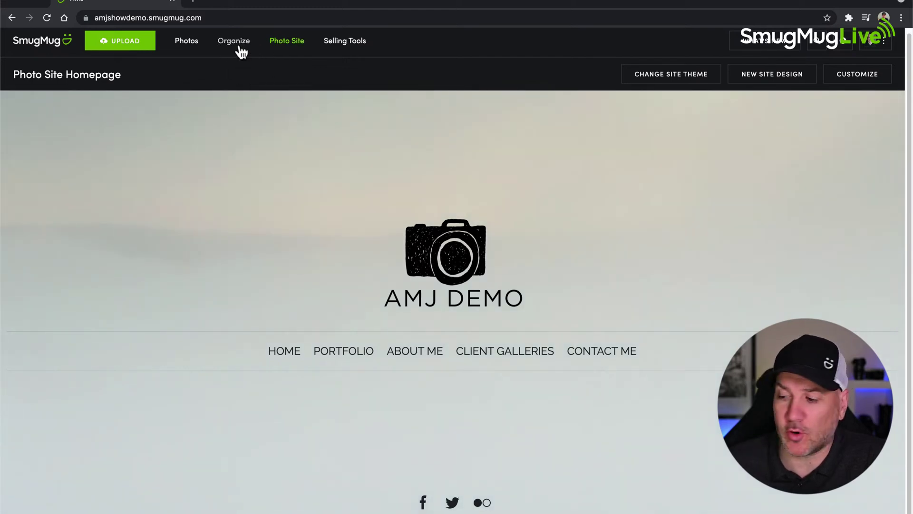
pyautogui.click(239, 47)
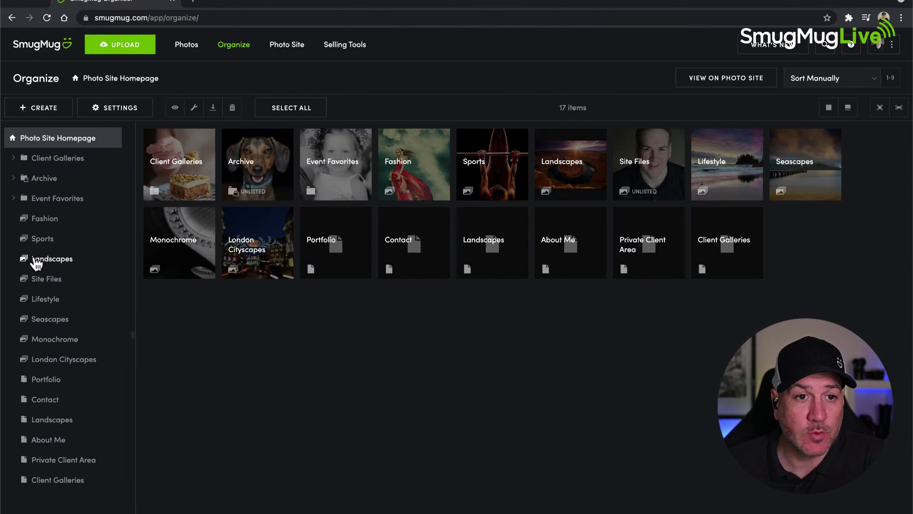
pyautogui.moveTo(38, 266); pyautogui.dragTo(41, 233)
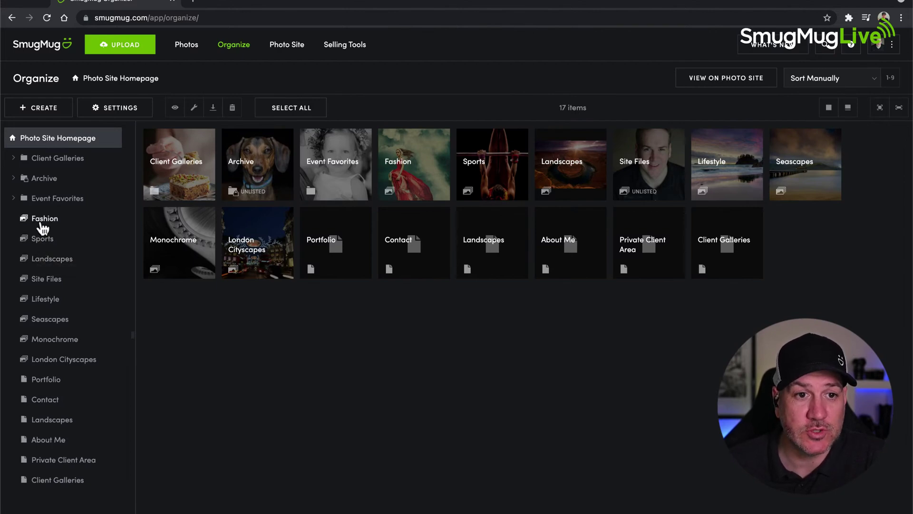
pyautogui.click(43, 222)
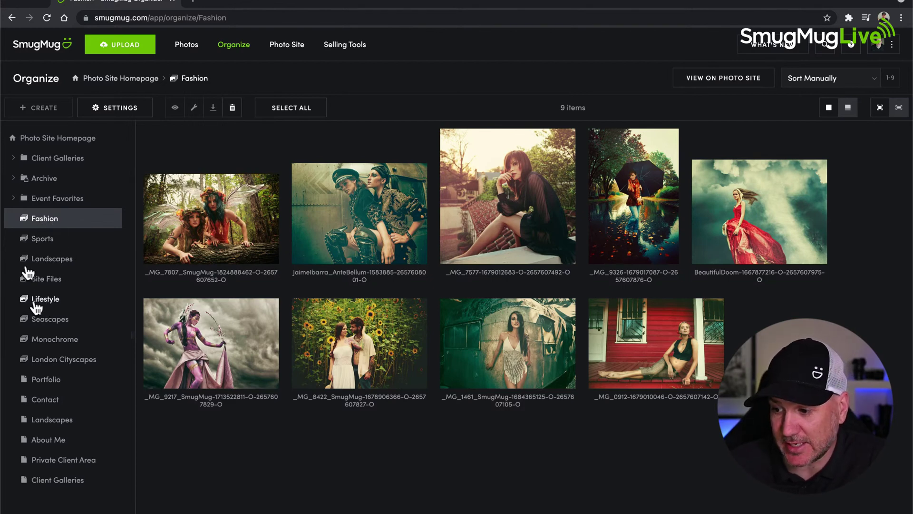
# - Expand Client Galleries › Wedding Clients › 2021 and open the 2021 folder's six galleries
pyautogui.click(13, 159)
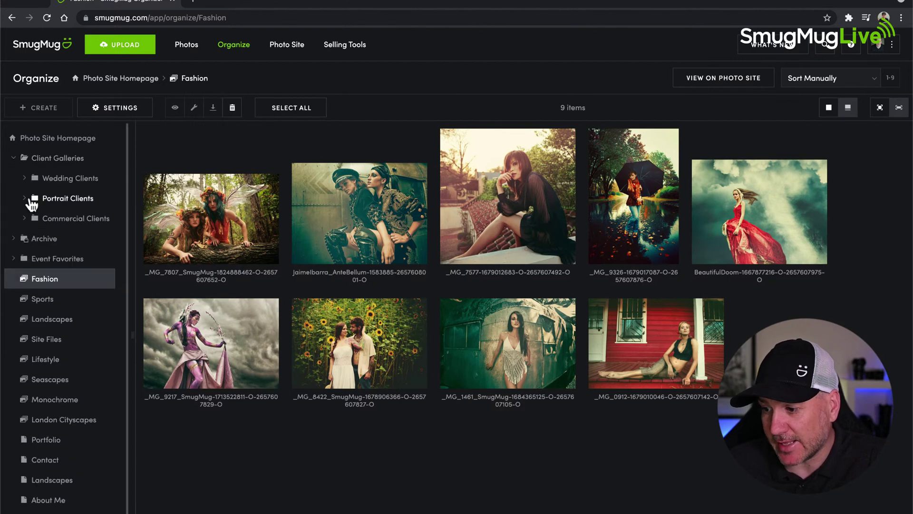
pyautogui.click(24, 179)
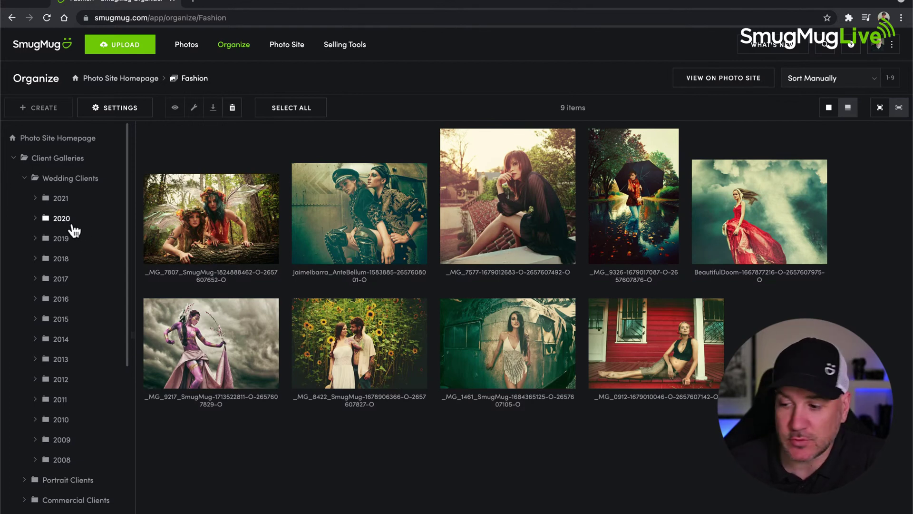
pyautogui.click(36, 198)
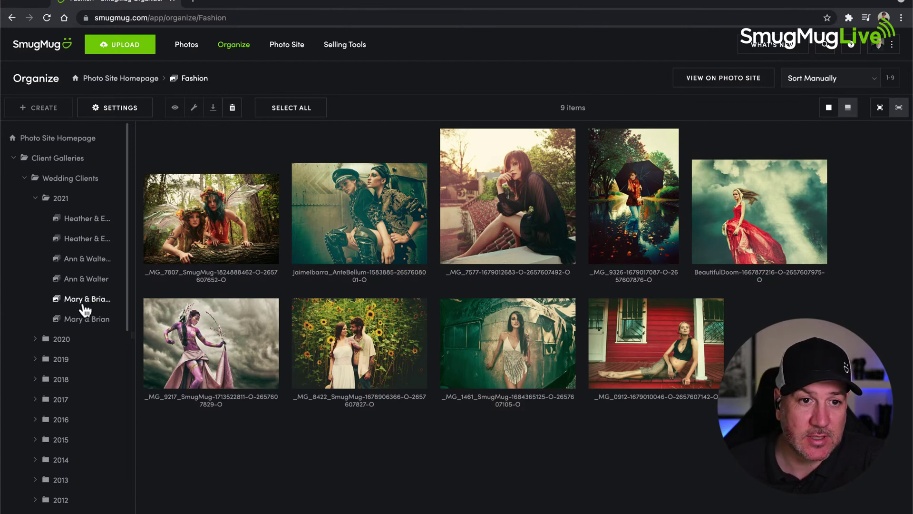
pyautogui.click(80, 206)
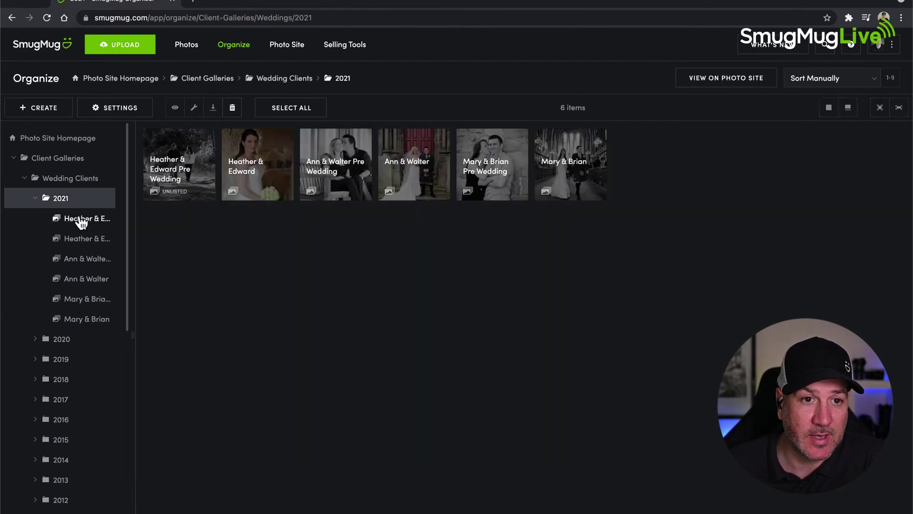
# - Open the first 2021 pre-wedding gallery, collapse Wedding Clients, then open the 20-photo Monochrome gallery
pyautogui.click(79, 218)
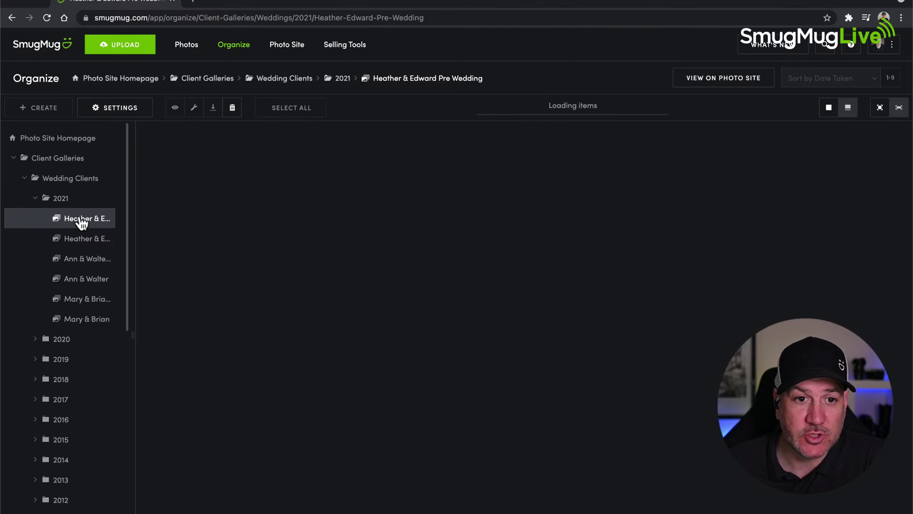
pyautogui.scroll(-5, 74, 300)
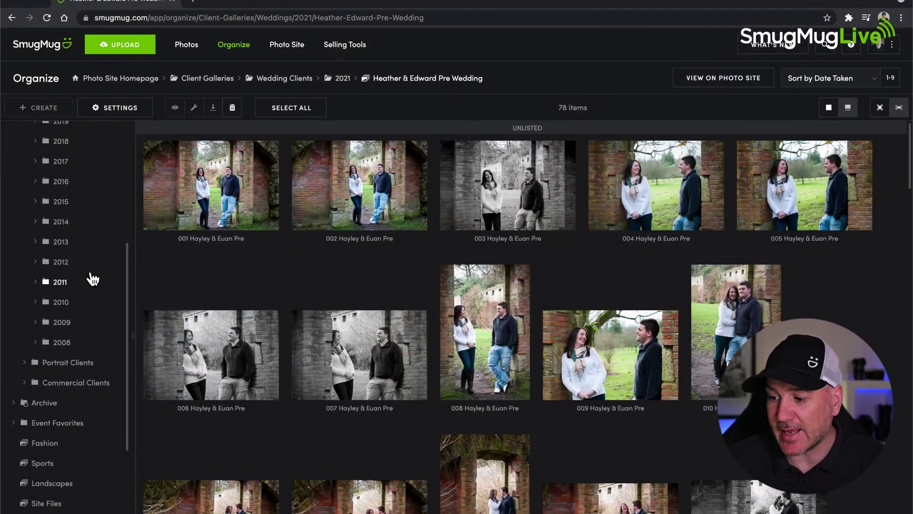
pyautogui.scroll(5, 89, 275)
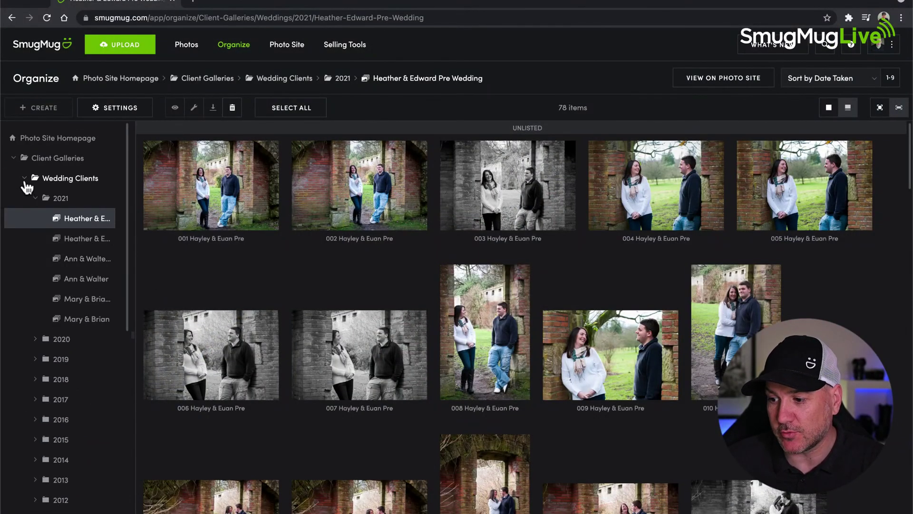
pyautogui.click(25, 178)
pyautogui.scroll(-1, 57, 231)
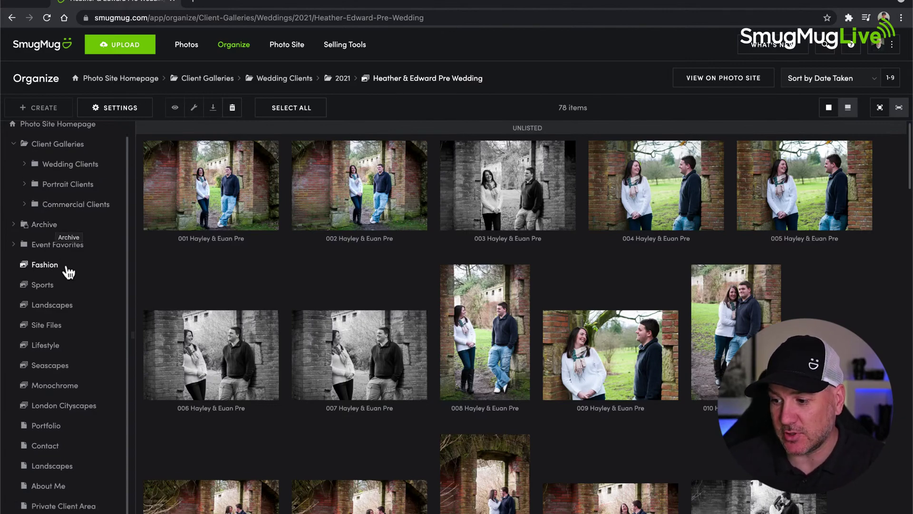
pyautogui.click(47, 389)
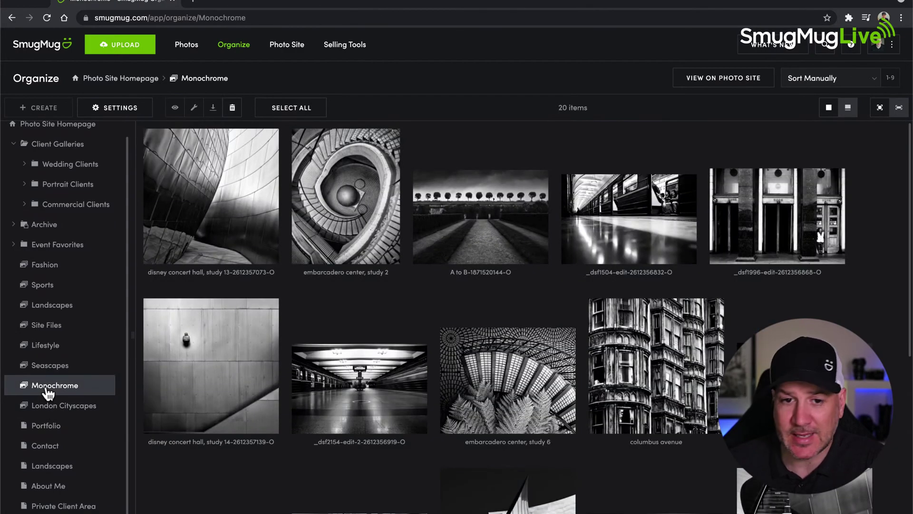
# - Open Monochrome's Gallery Settings on the Basics tab, showing title and custom URL 'Monochrome'
pyautogui.click(117, 111)
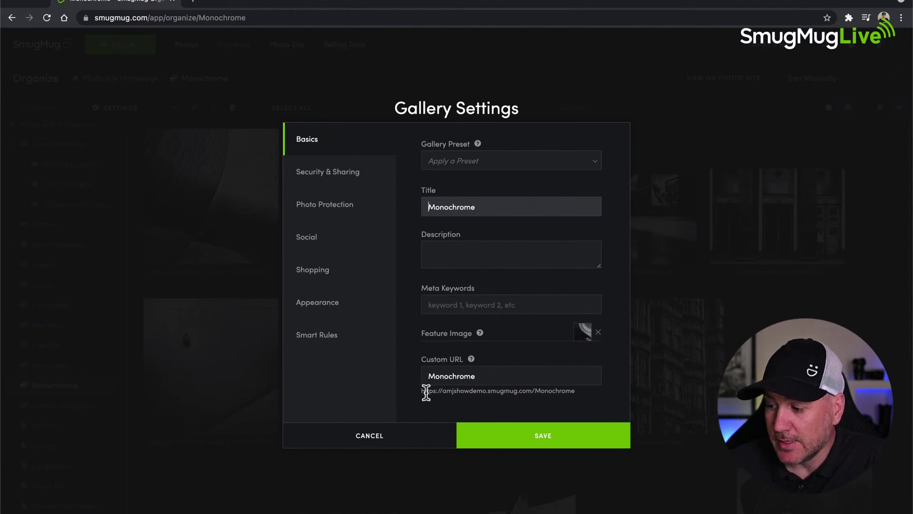
pyautogui.moveTo(422, 392); pyautogui.dragTo(594, 390)
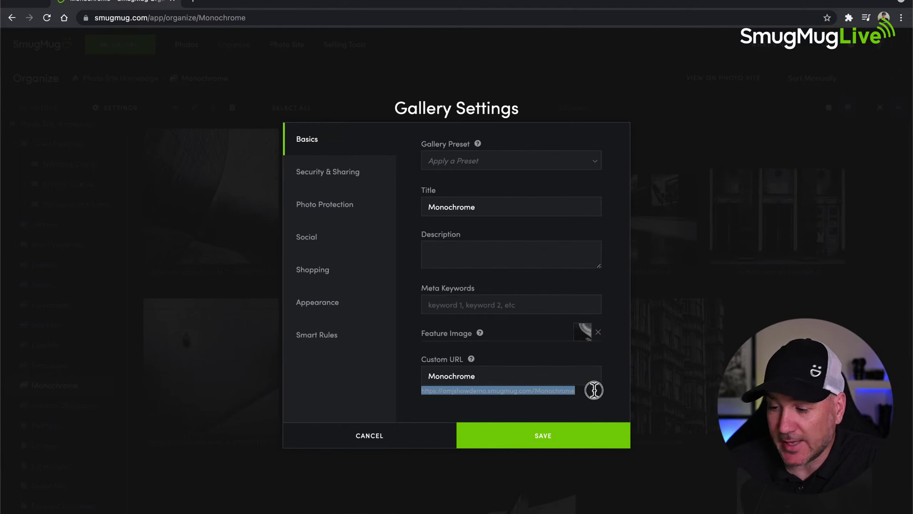
pyautogui.click(526, 353)
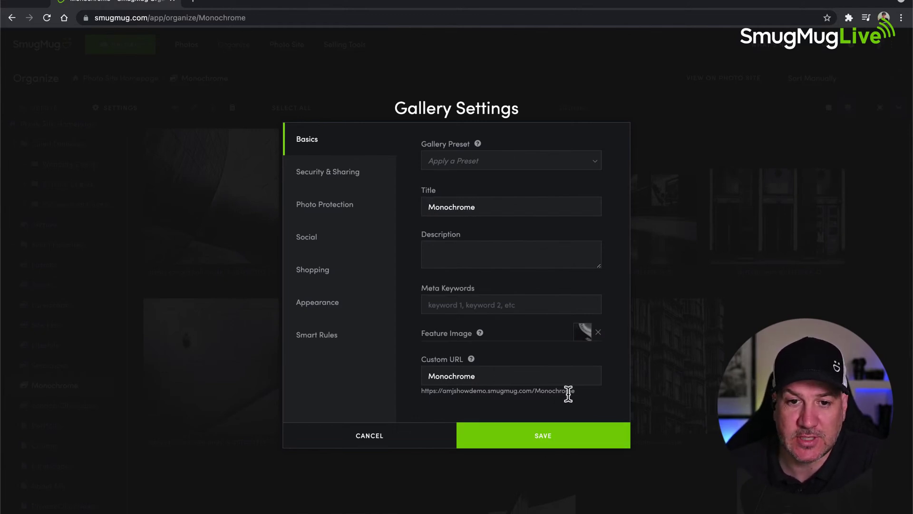
pyautogui.click(484, 377)
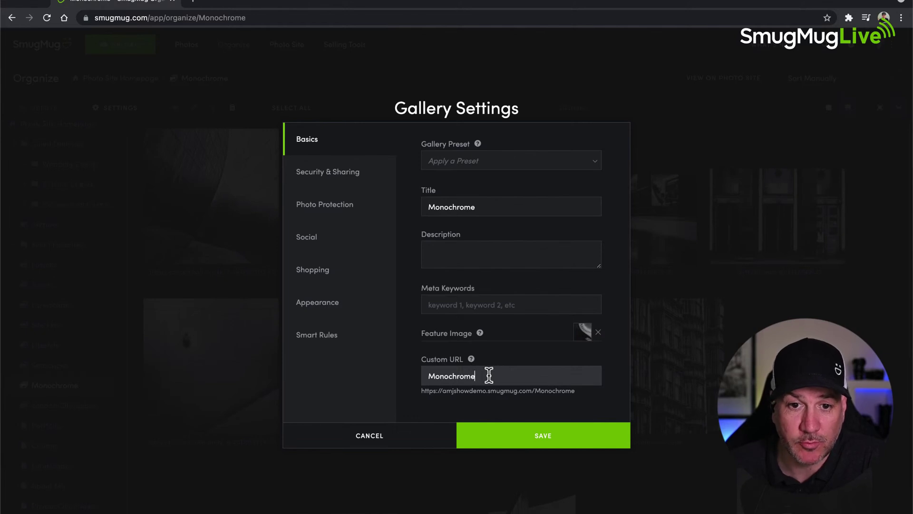
pyautogui.click(470, 375)
pyautogui.moveTo(470, 375); pyautogui.dragTo(428, 377)
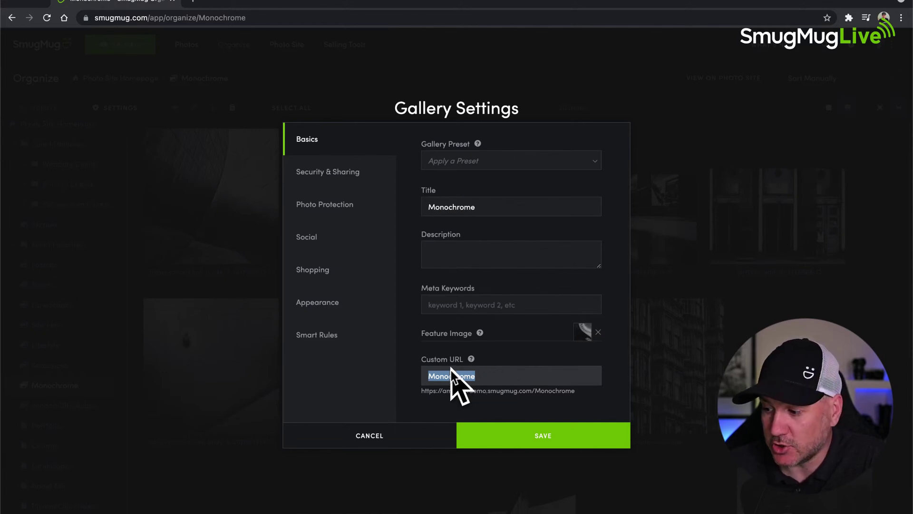
pyautogui.click(498, 347)
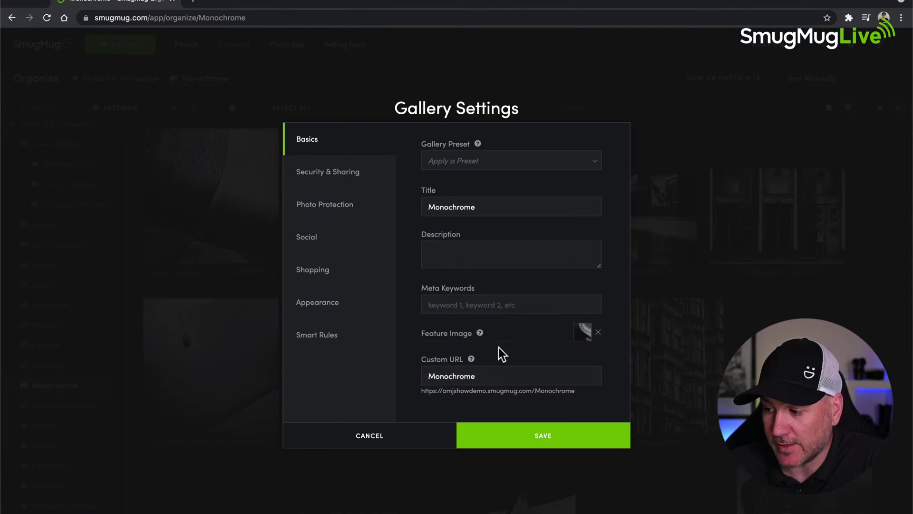
pyautogui.click(442, 252)
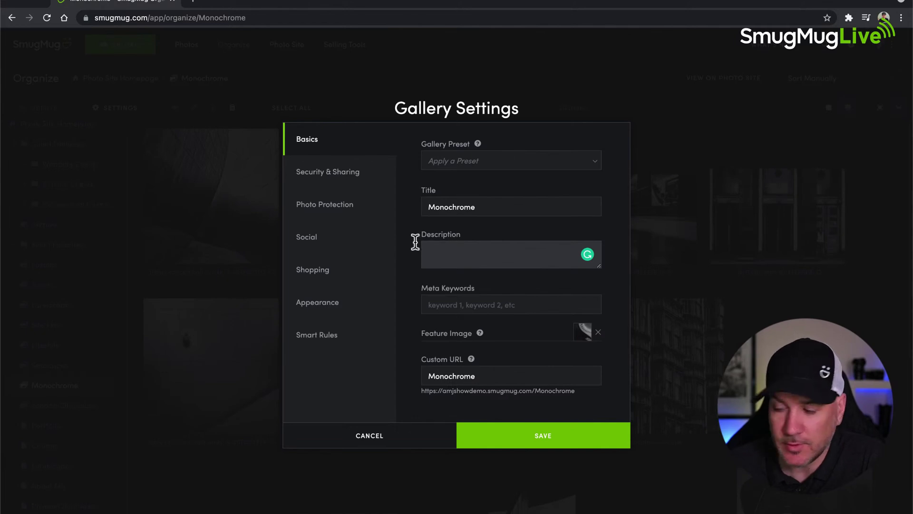
# - Cancel the Monochrome Gallery Settings without saving, after visiting the Meta Keywords field
pyautogui.click(450, 303)
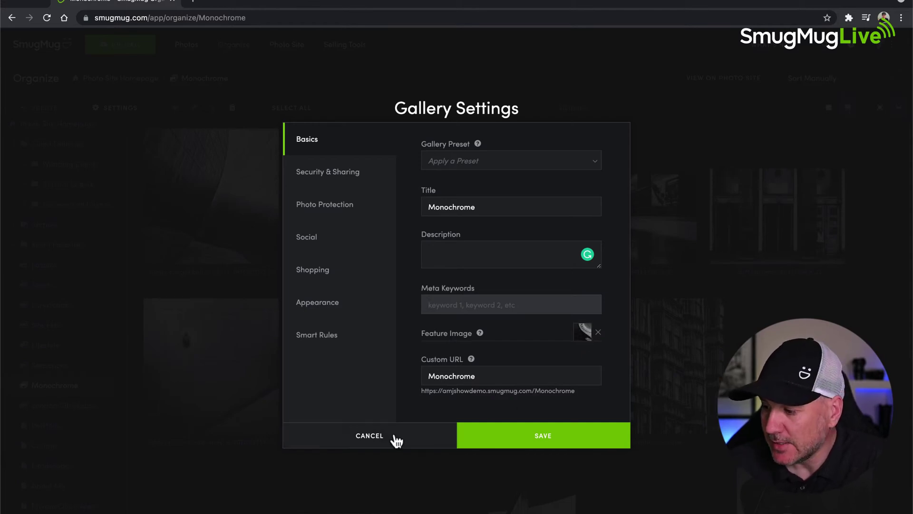
pyautogui.click(369, 434)
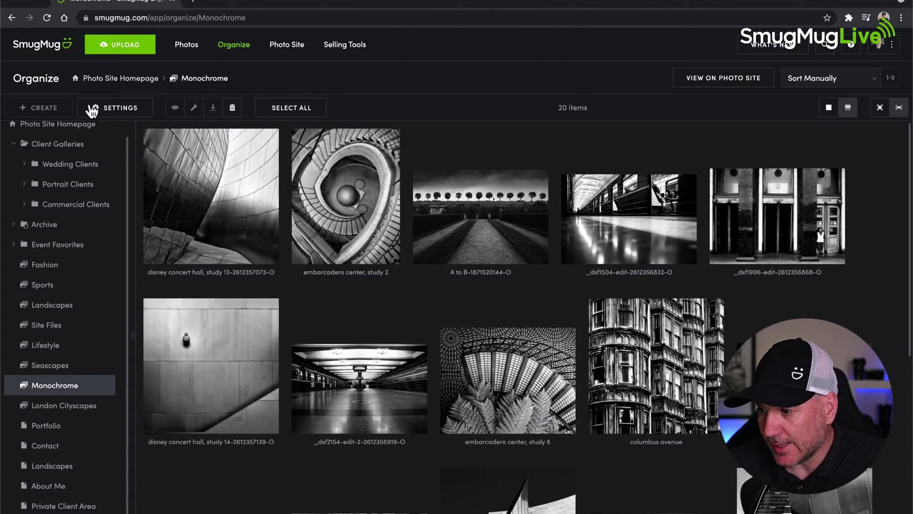
pyautogui.click(43, 127)
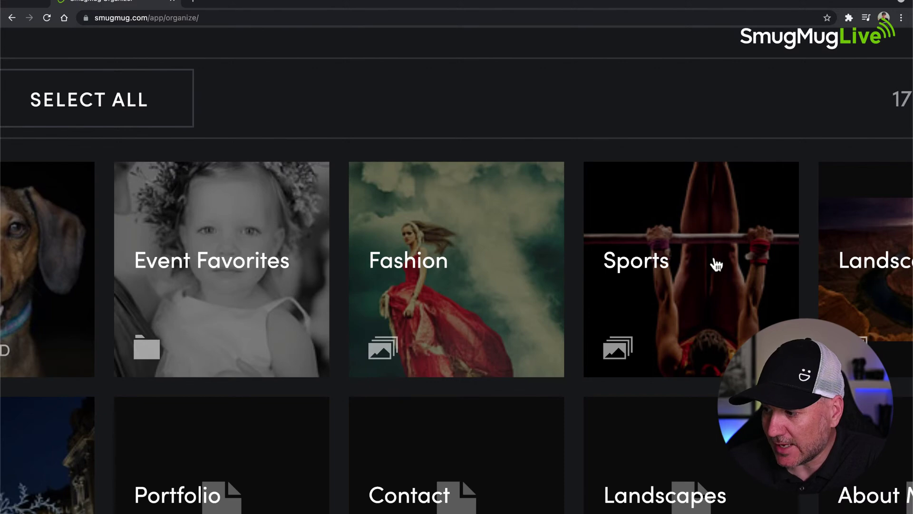
pyautogui.hscroll(5, 677, 252)
pyautogui.hscroll(3, 680, 253)
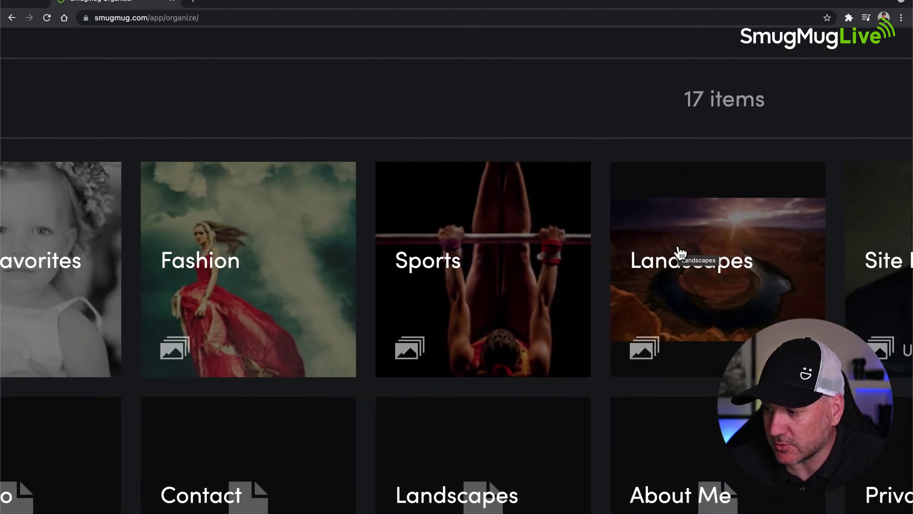
pyautogui.hscroll(3, 429, 268)
pyautogui.hscroll(-8, 430, 267)
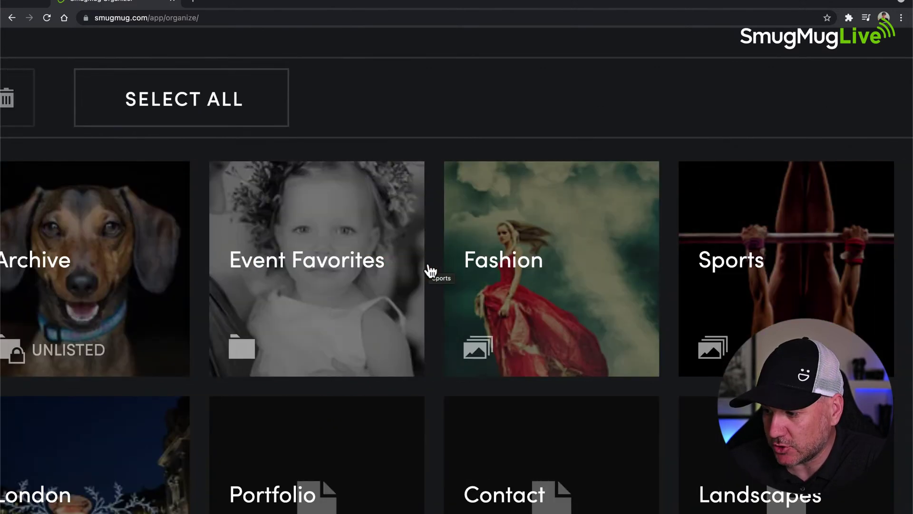
pyautogui.scroll(-4, 430, 267)
pyautogui.hscroll(-8, 430, 268)
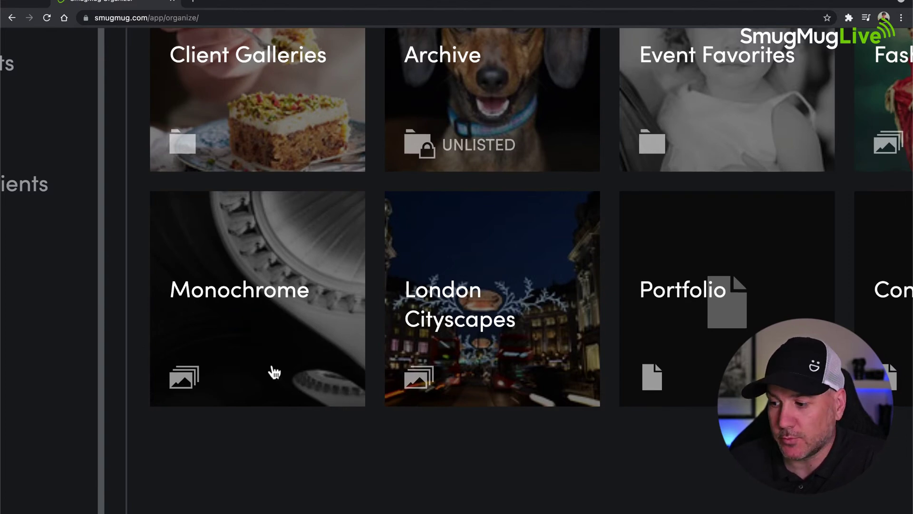
pyautogui.hotkey('ctrl', '0')
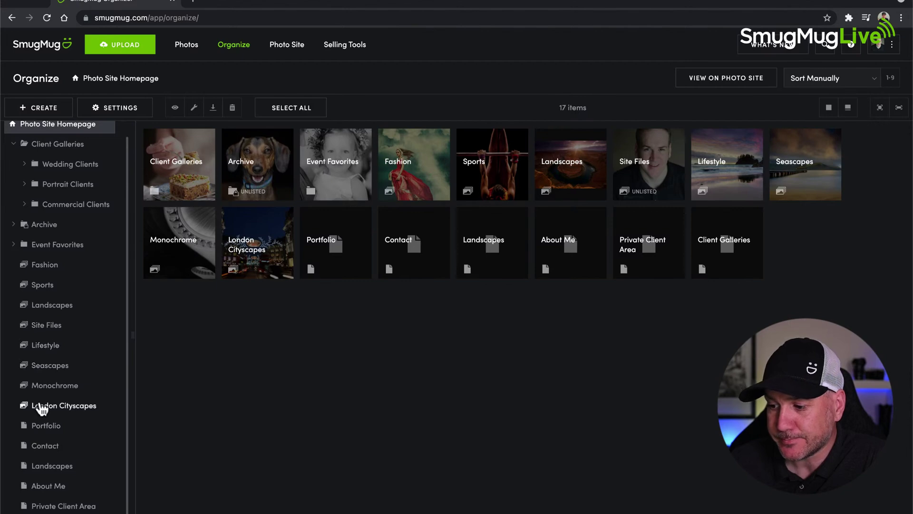
pyautogui.click(45, 386)
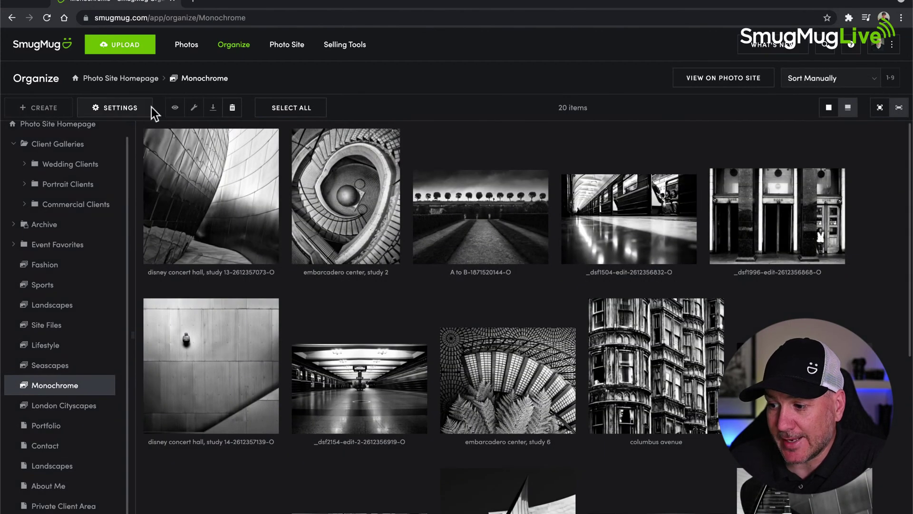
# - Open Monochrome's Feature Image picker, try several photos, then browse up to the Home level's 11 galleries
pyautogui.click(119, 108)
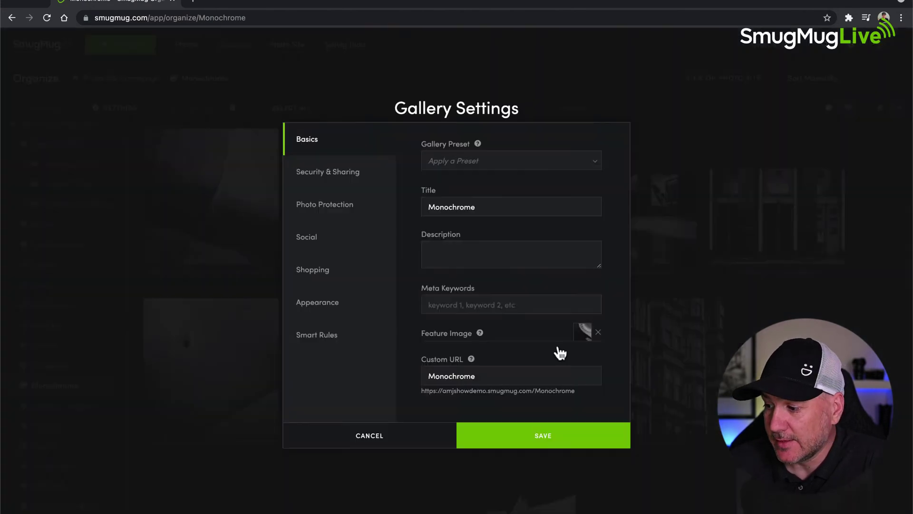
pyautogui.click(580, 335)
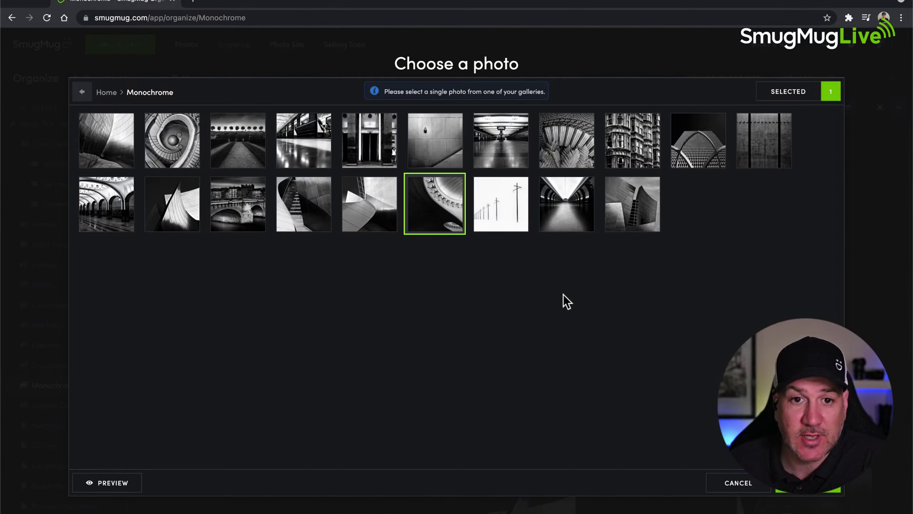
pyautogui.click(168, 143)
pyautogui.click(436, 141)
pyautogui.click(497, 144)
pyautogui.click(573, 143)
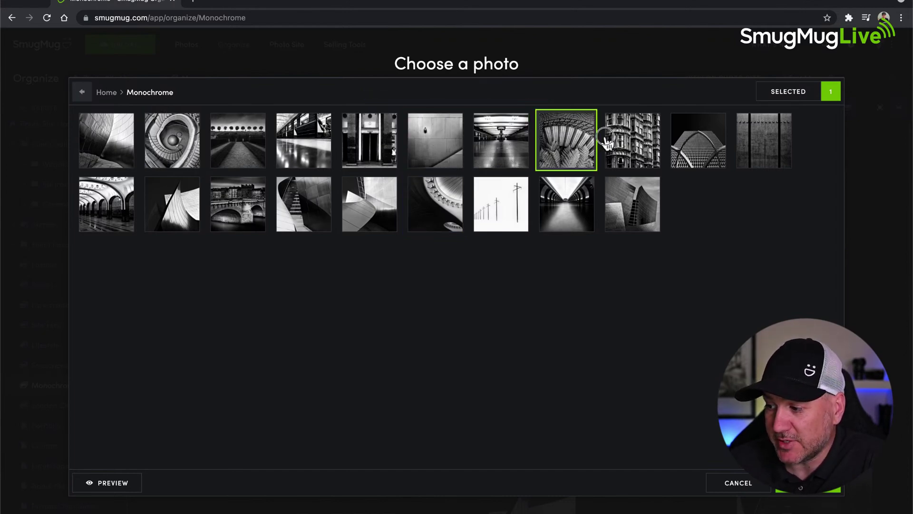
pyautogui.click(611, 140)
pyautogui.click(706, 145)
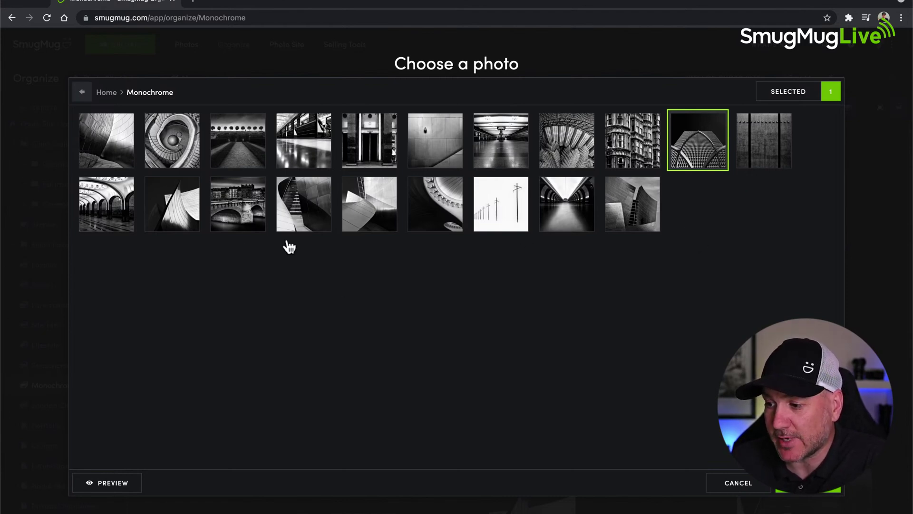
pyautogui.click(107, 93)
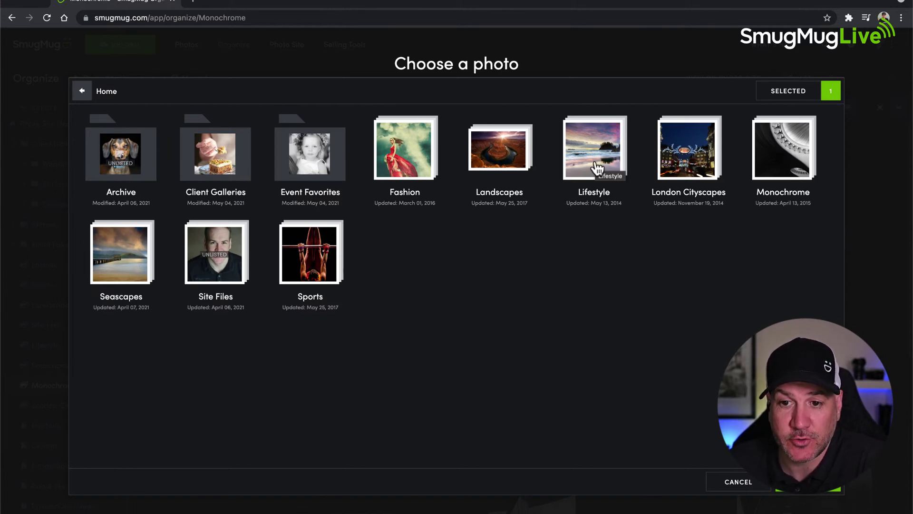
# - Set the angular wall photo, second in Monochrome's row two, as the feature image
pyautogui.click(771, 169)
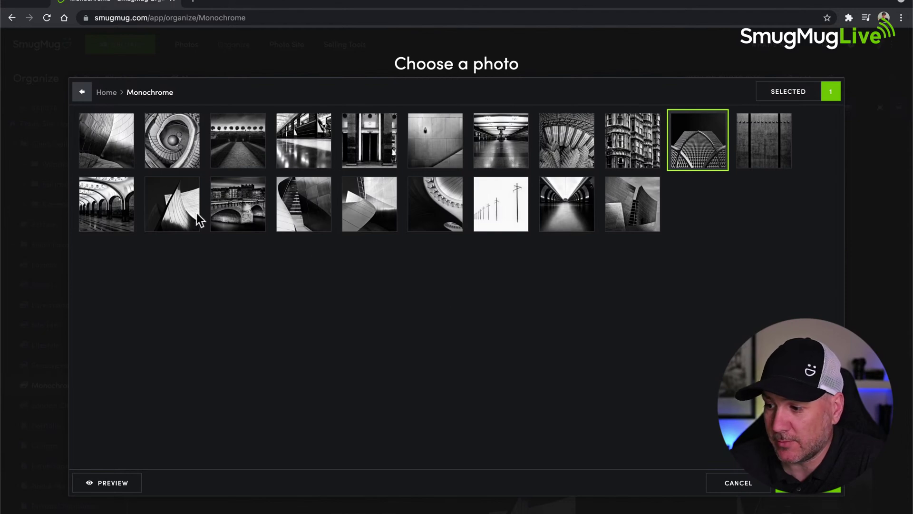
pyautogui.click(177, 220)
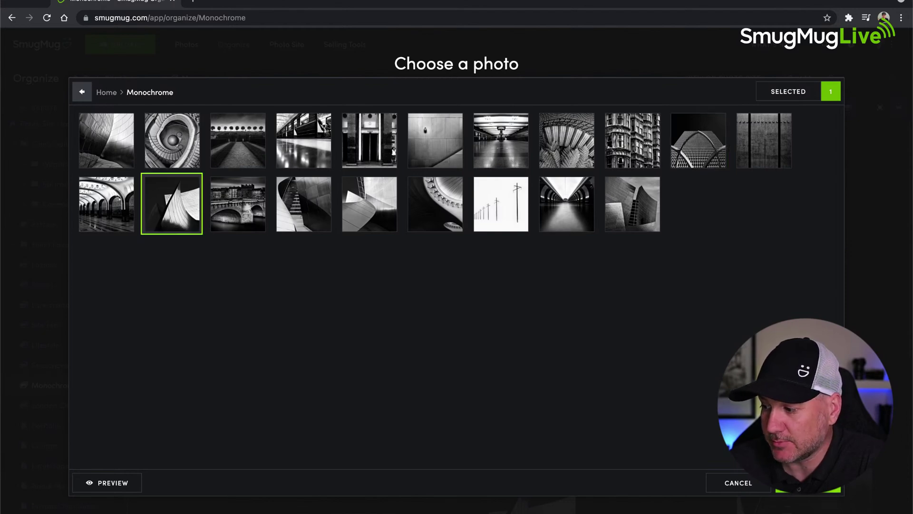
pyautogui.click(808, 483)
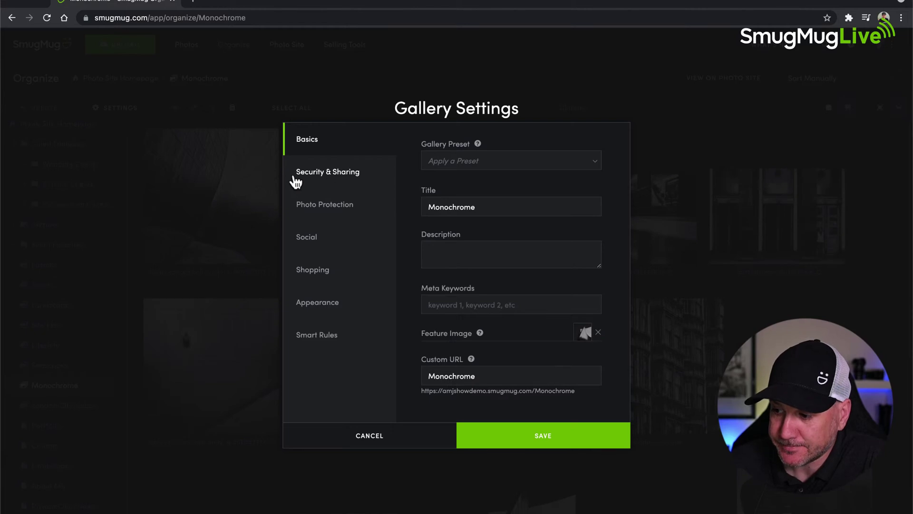
# - Show the Security & Sharing section: Visibility Public, Access Anyone, searchable options on Site-Setting
pyautogui.click(320, 180)
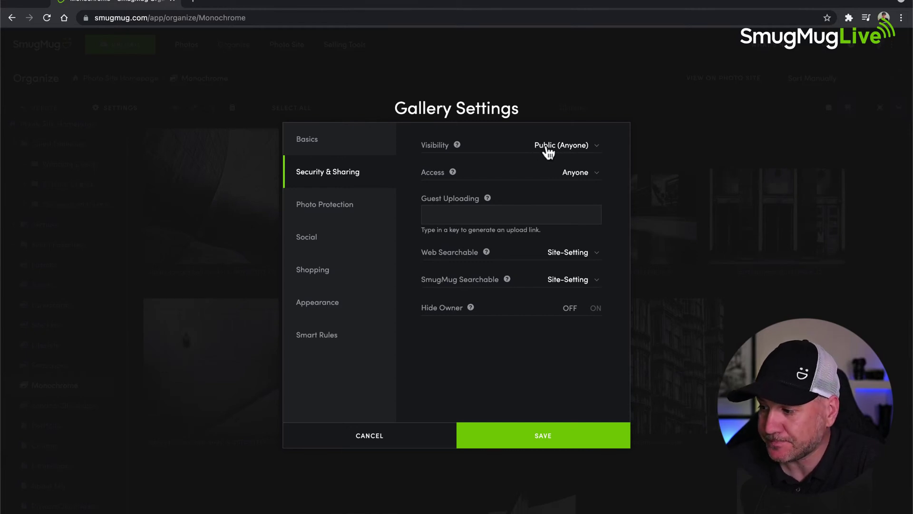
# - Set the Monochrome gallery's Visibility to Unlisted (Anyone with the Link)
pyautogui.click(597, 147)
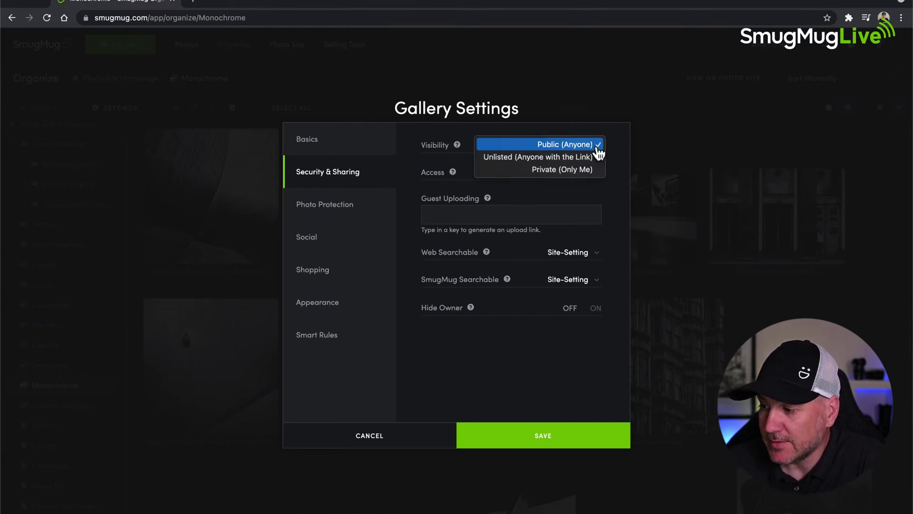
pyautogui.click(510, 158)
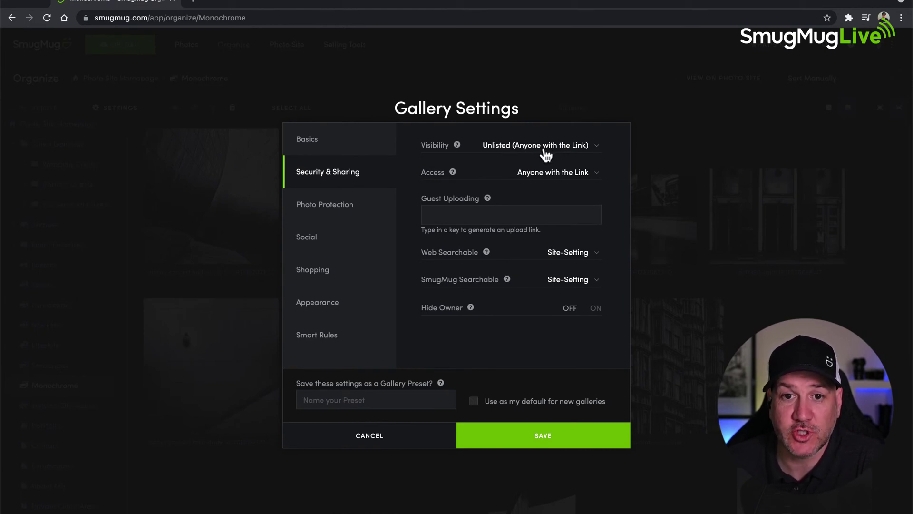
# - Set the Monochrome gallery's Visibility to Private (Only Me), then reopen the Visibility choices
pyautogui.click(586, 151)
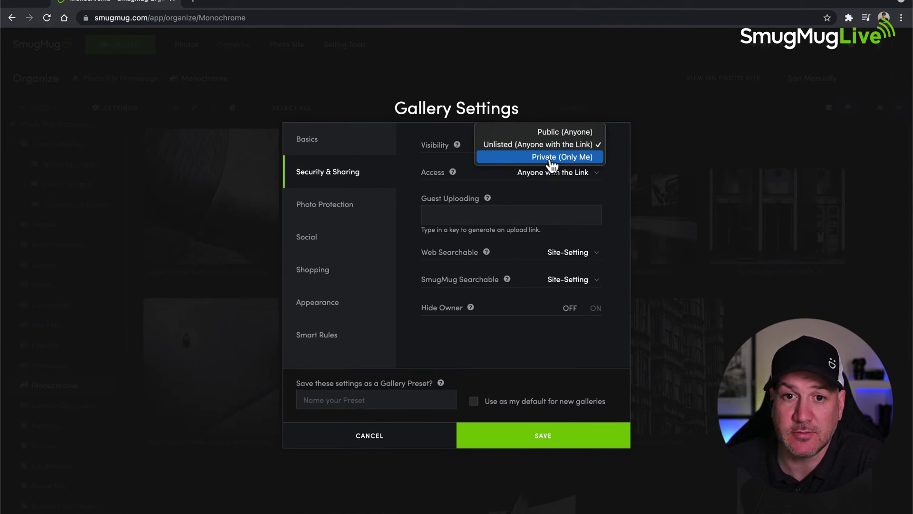
pyautogui.click(552, 161)
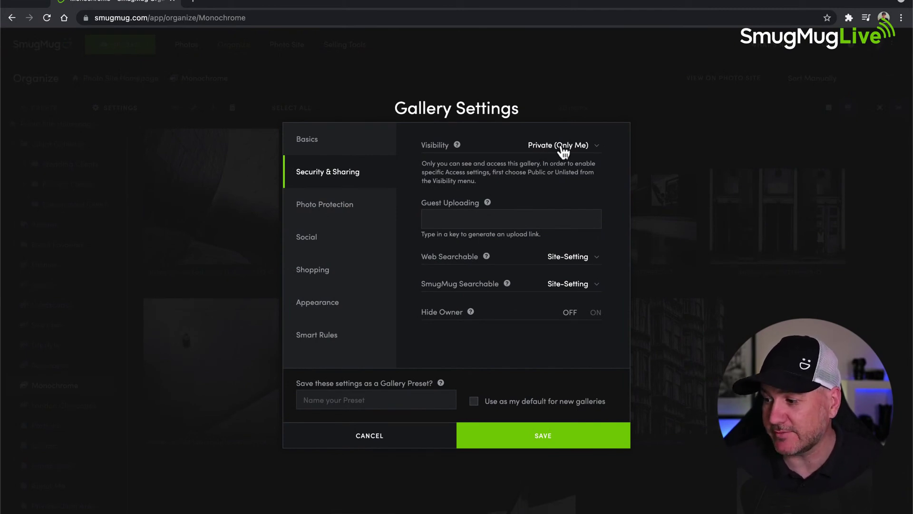
pyautogui.click(562, 146)
# - Return Visibility to Public and set Access to People with Password, leaving the password fields empty
pyautogui.click(560, 120)
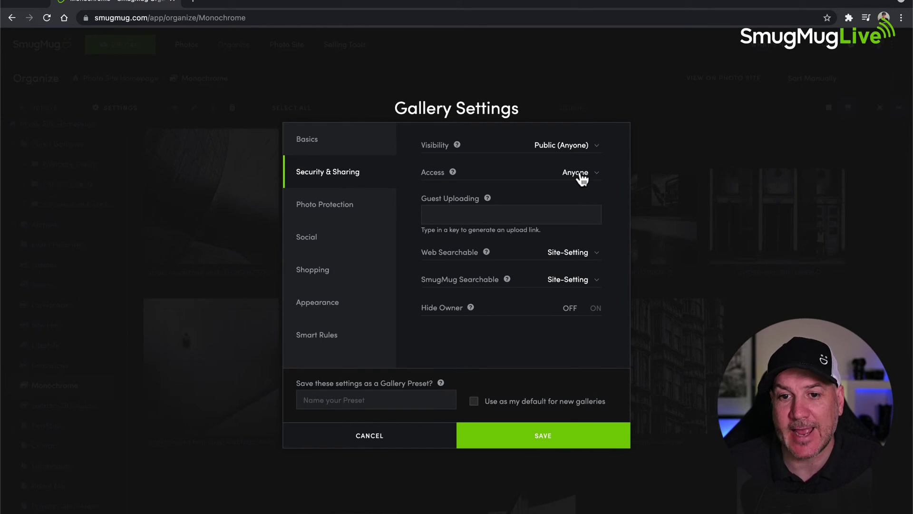
pyautogui.click(597, 179)
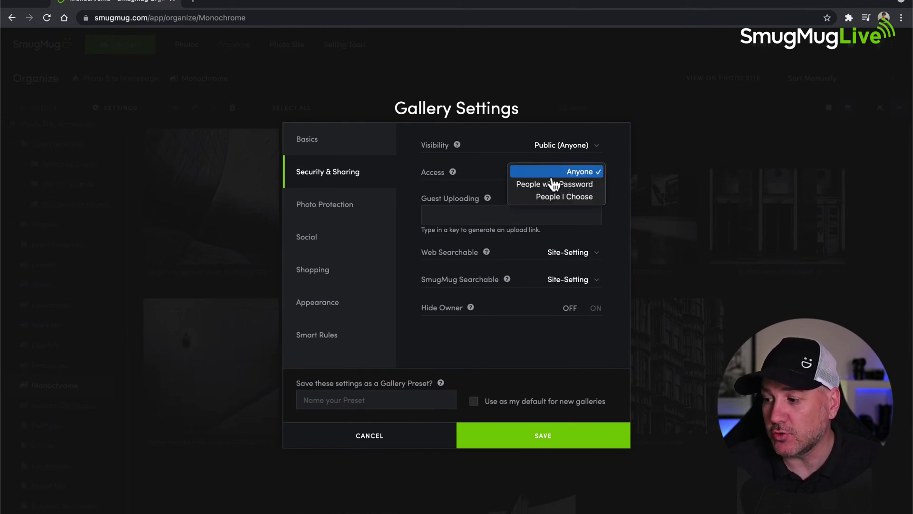
pyautogui.click(582, 173)
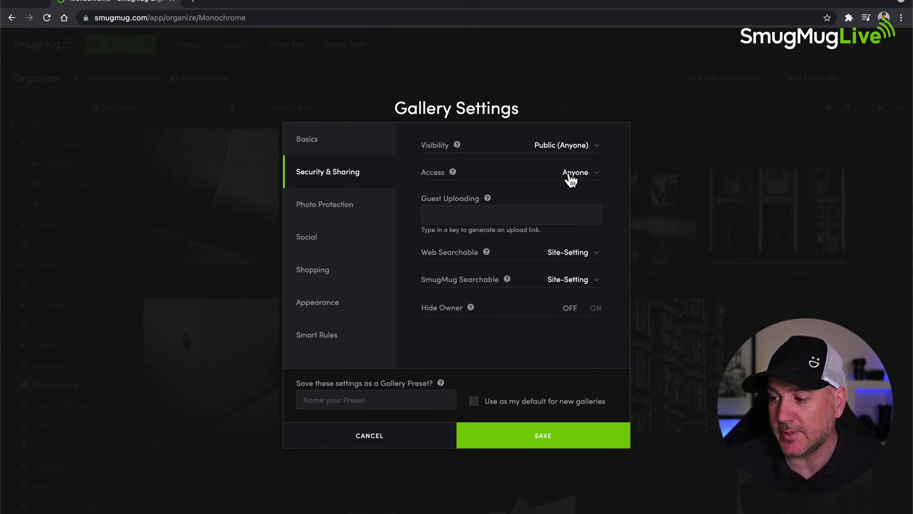
pyautogui.click(570, 176)
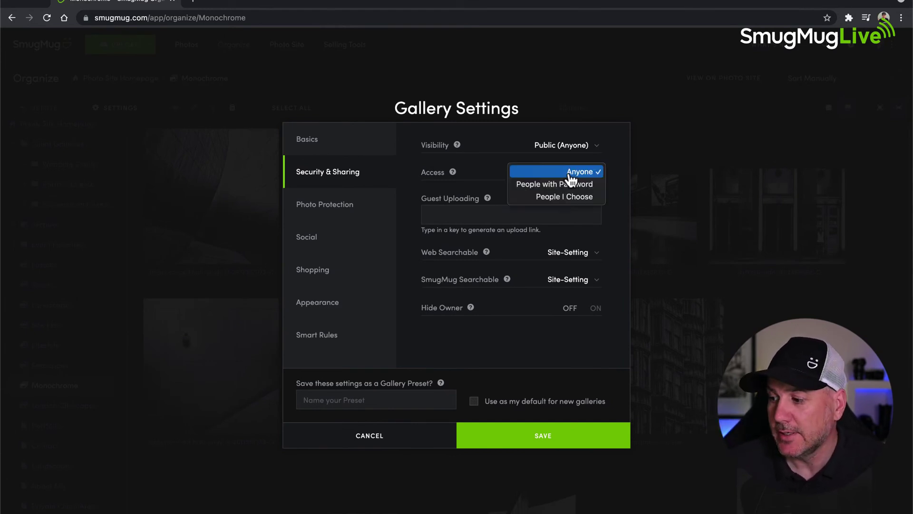
pyautogui.click(550, 186)
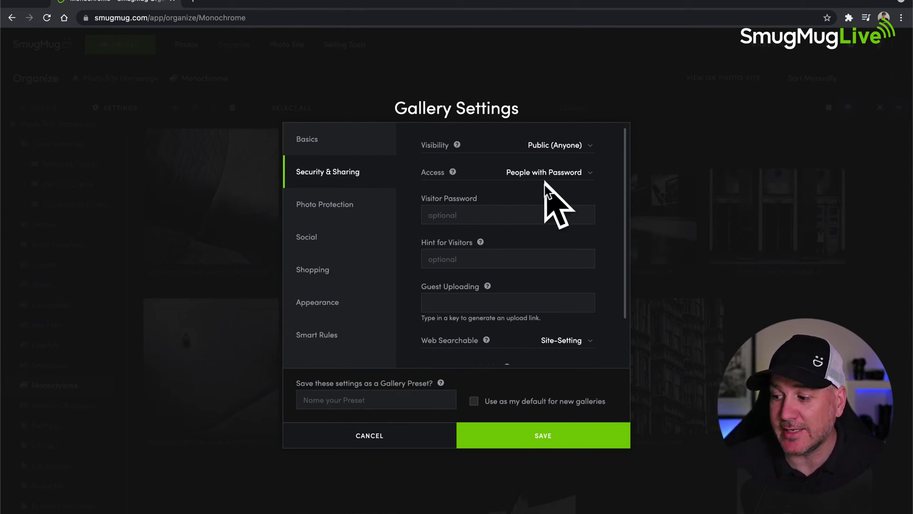
# - Switch the gallery's Access to People I Choose, then set it back to Anyone
pyautogui.click(588, 176)
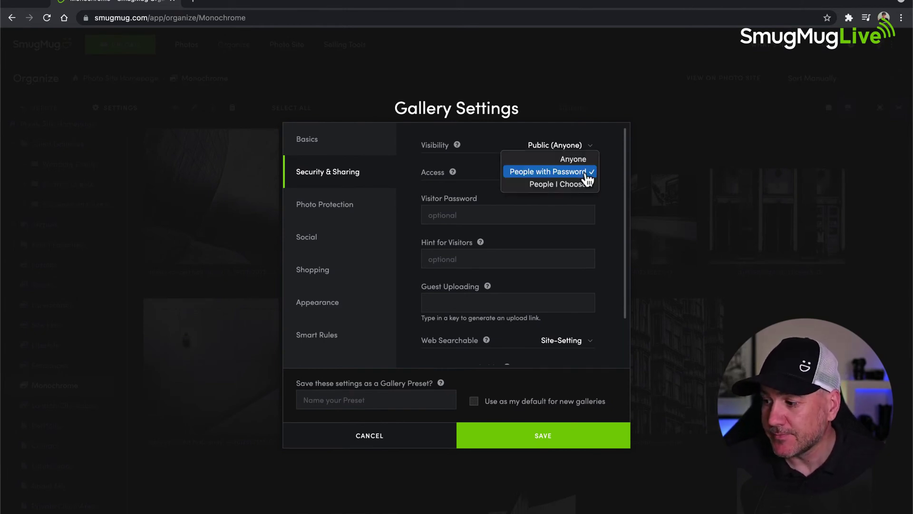
pyautogui.click(561, 189)
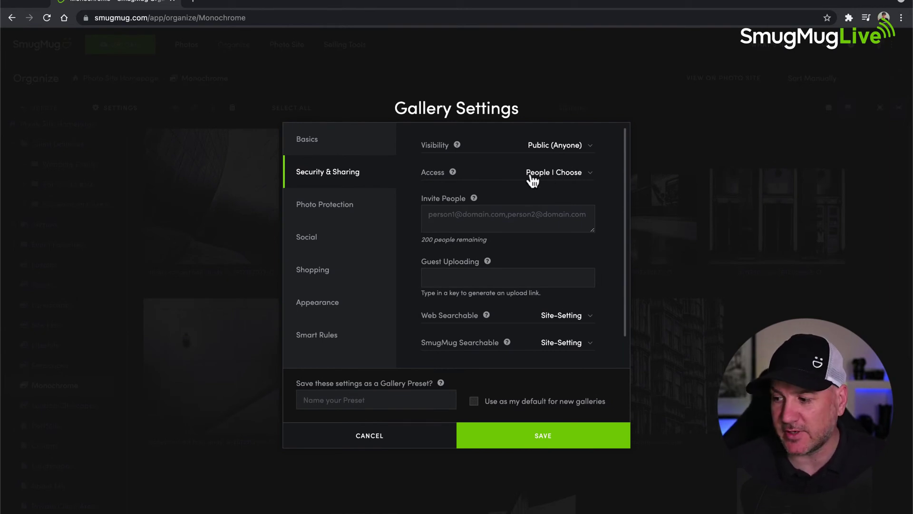
pyautogui.click(573, 175)
pyautogui.click(576, 148)
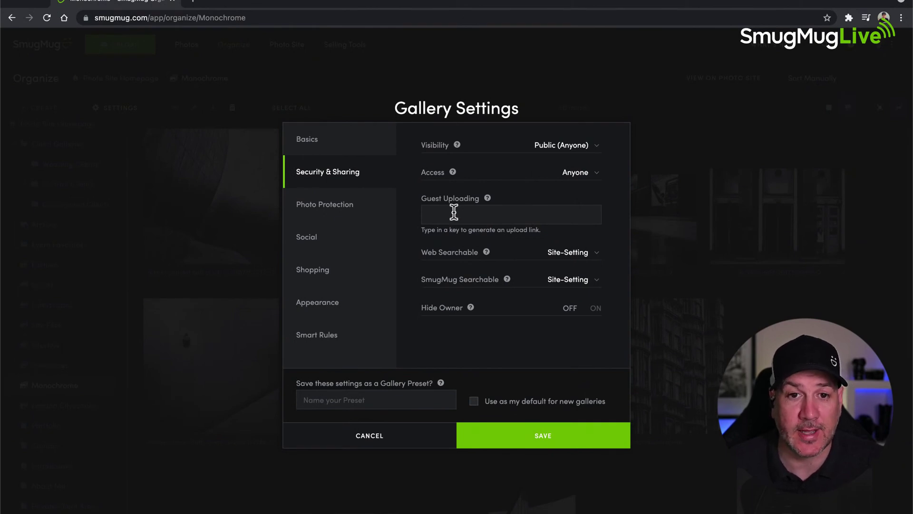
pyautogui.click(454, 212)
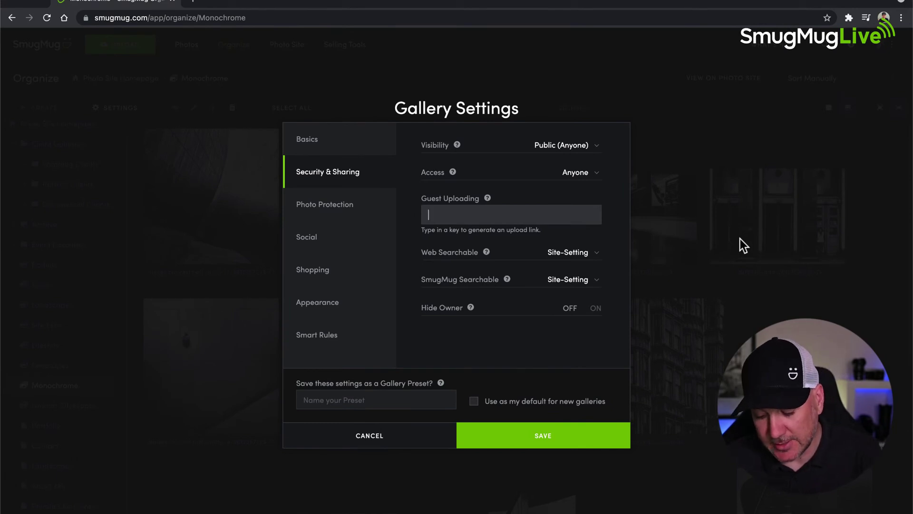
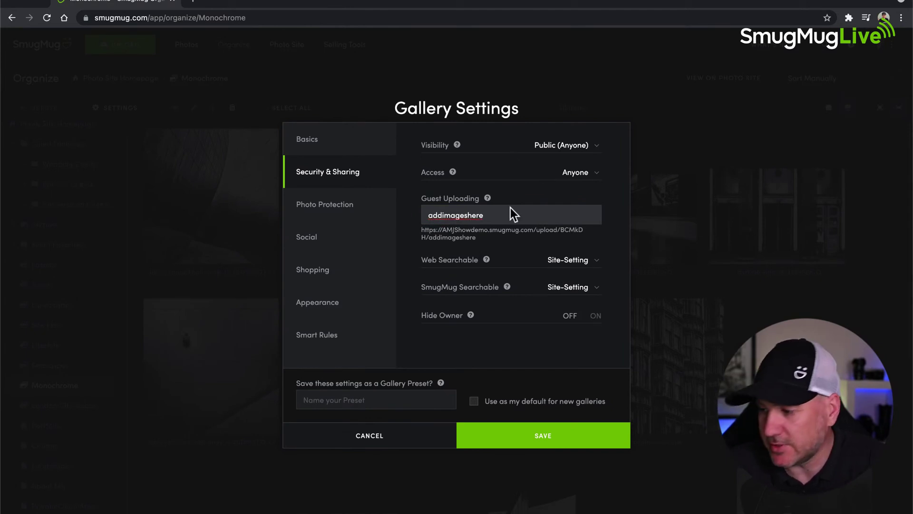
pyautogui.scroll(5, 514, 227)
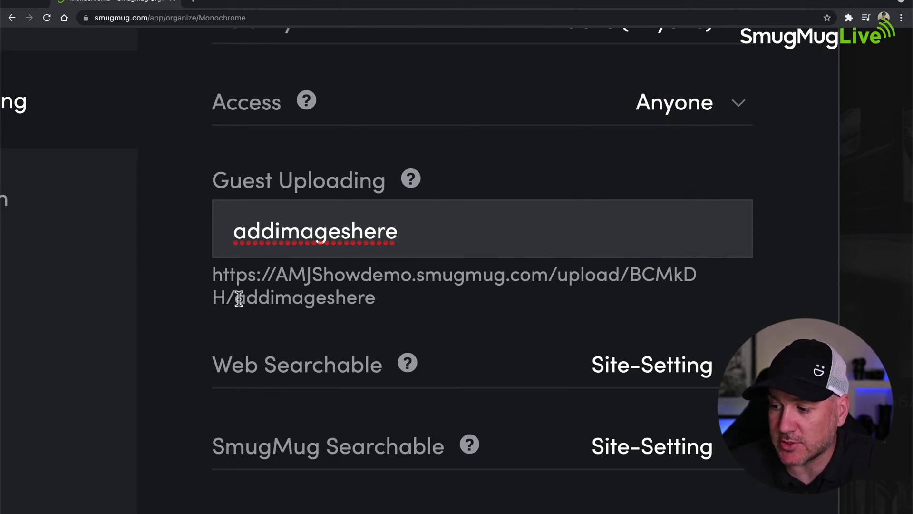
pyautogui.moveTo(386, 299); pyautogui.dragTo(206, 272)
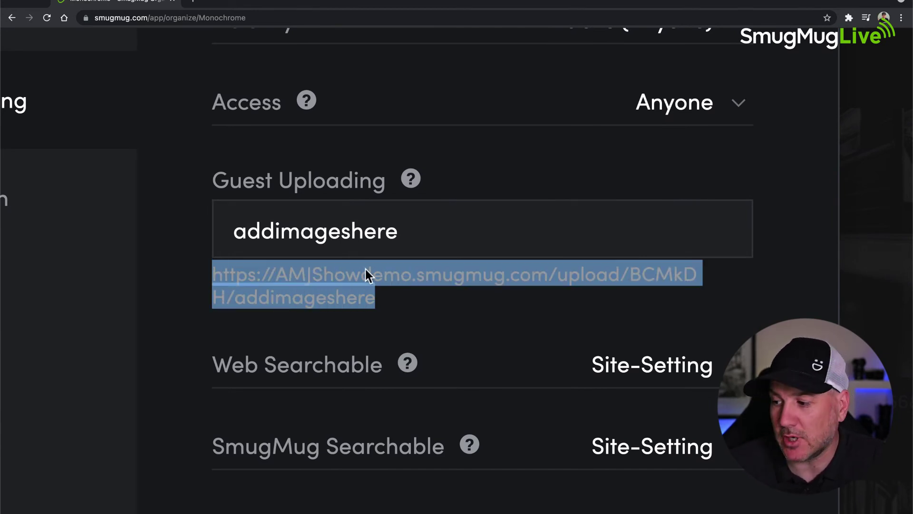
pyautogui.click(193, 281)
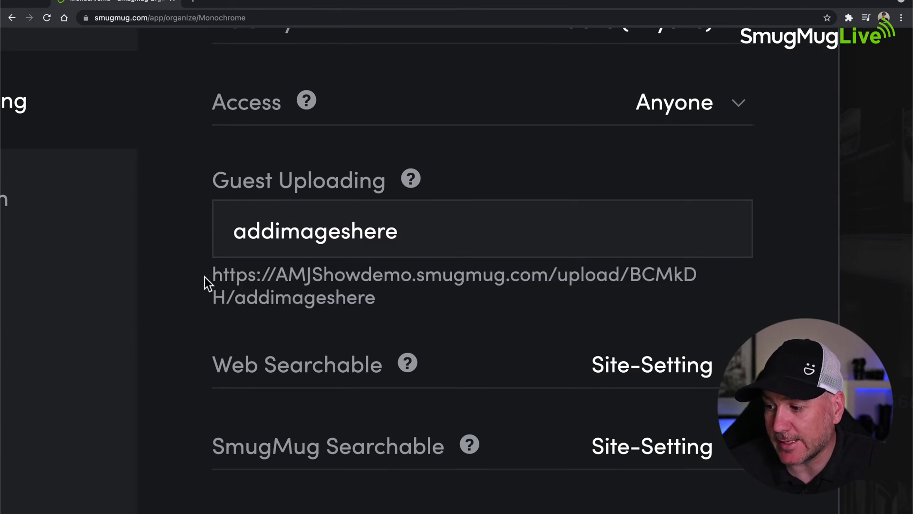
pyautogui.click(433, 228)
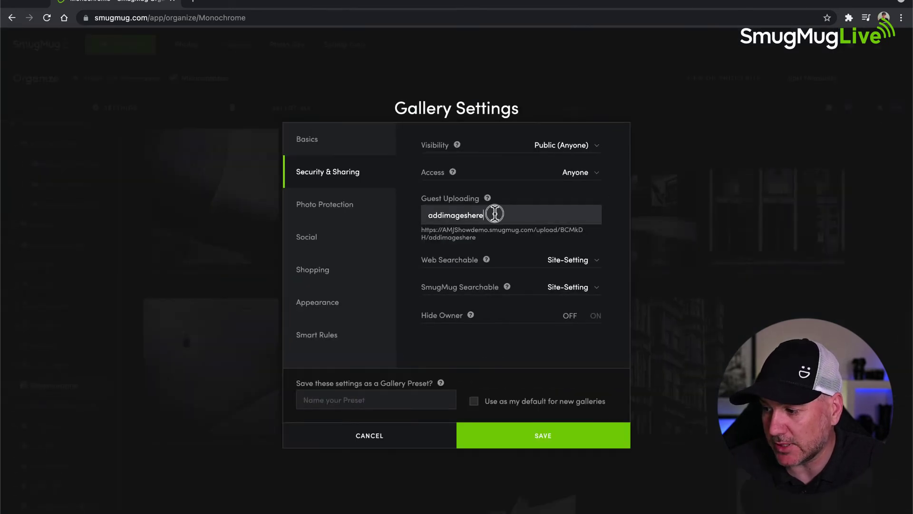
pyautogui.moveTo(494, 213); pyautogui.dragTo(408, 212)
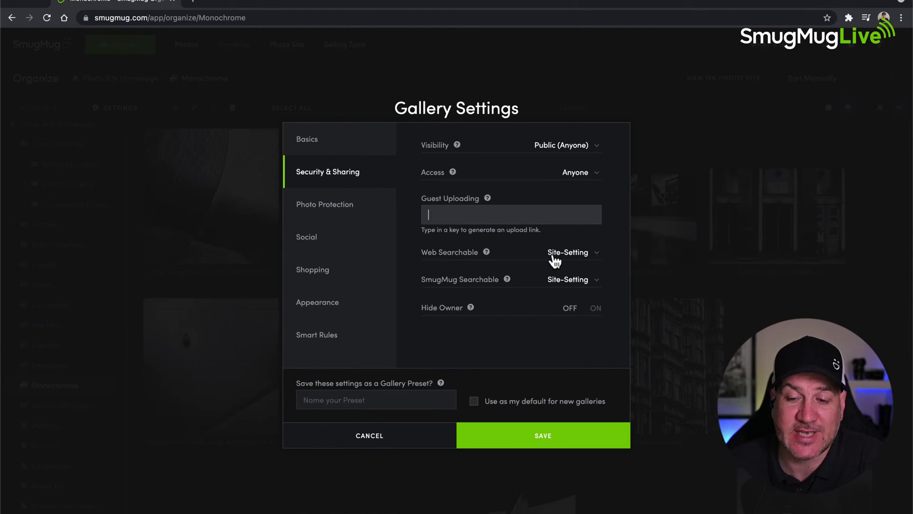
# - Leave Web Searchable on Site-Setting and cancel Gallery Settings without saving
pyautogui.click(595, 253)
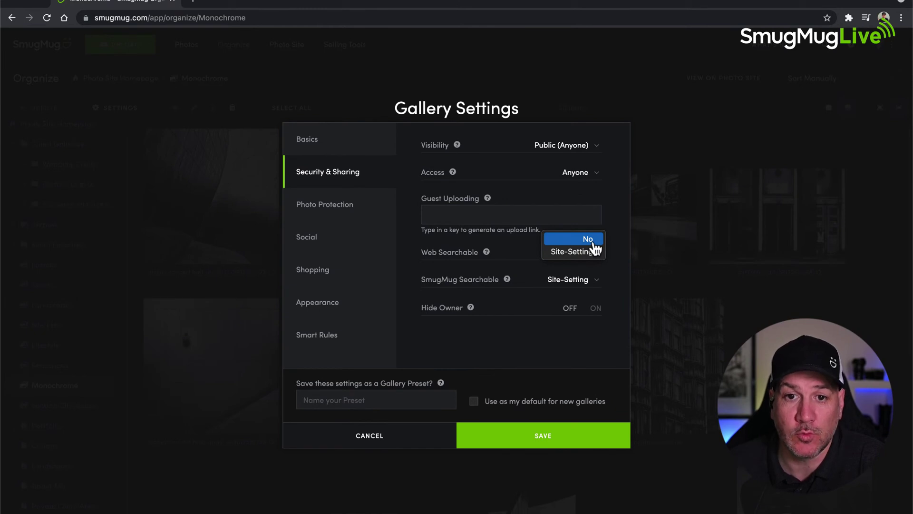
pyautogui.click(622, 267)
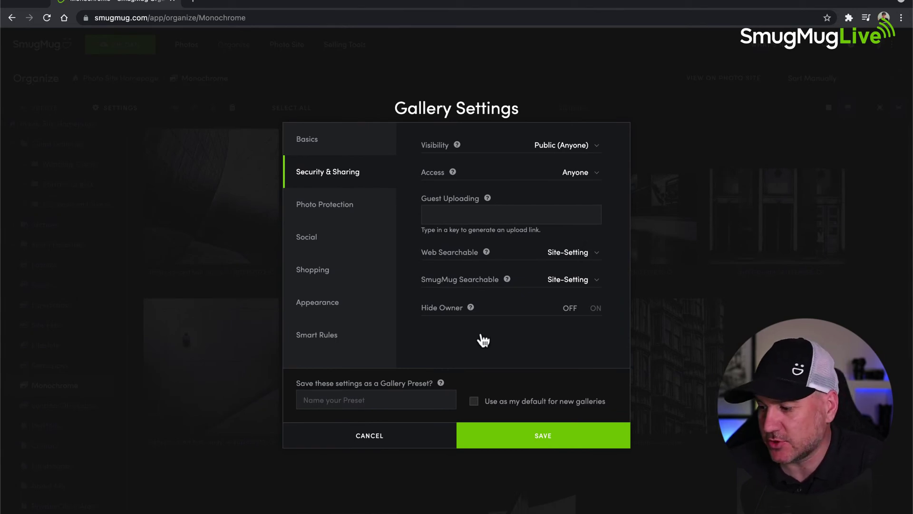
pyautogui.click(382, 445)
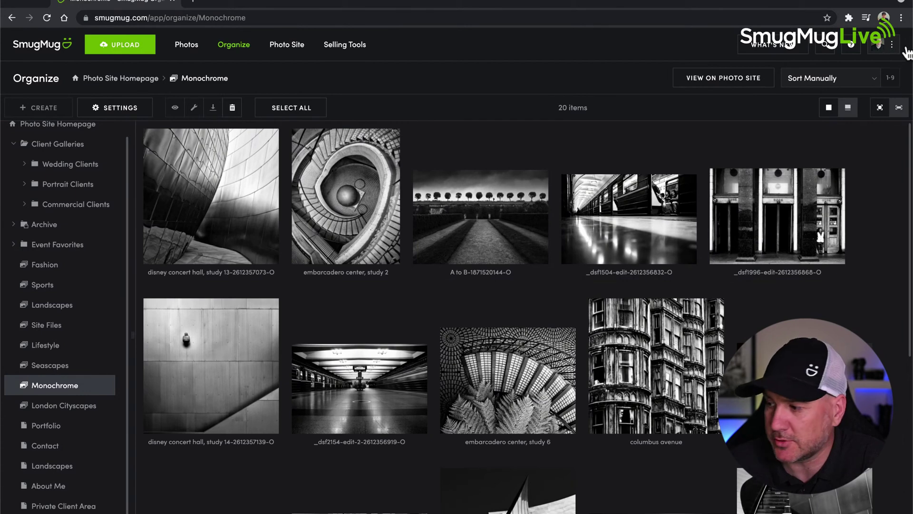
# - Go to Account Settings through the top-right account menu
pyautogui.click(893, 46)
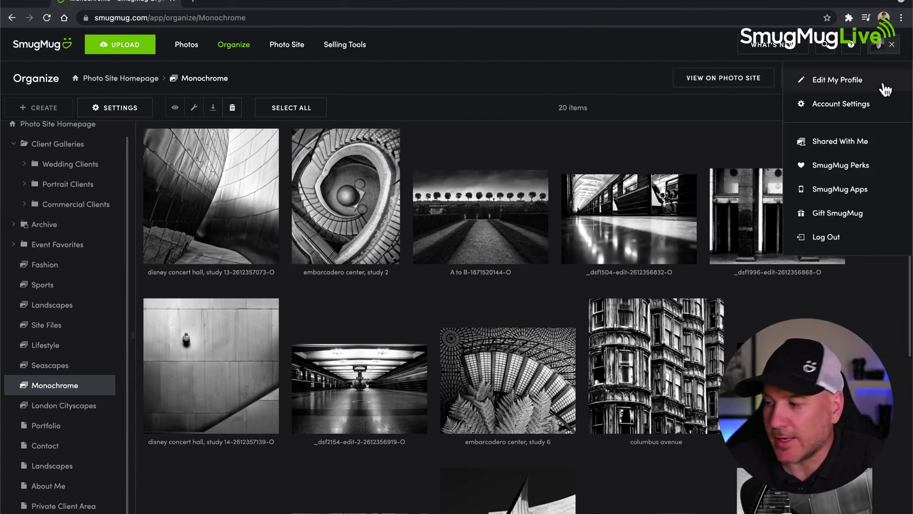
pyautogui.click(826, 109)
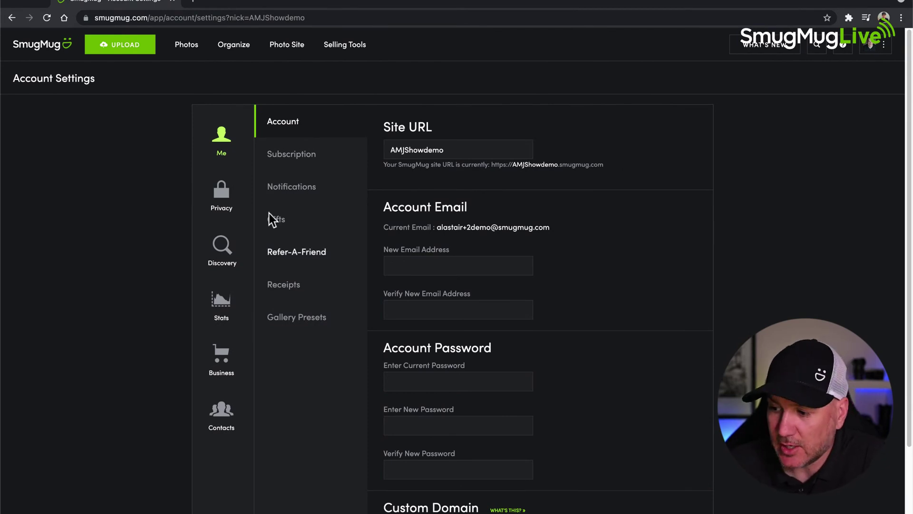
pyautogui.click(222, 251)
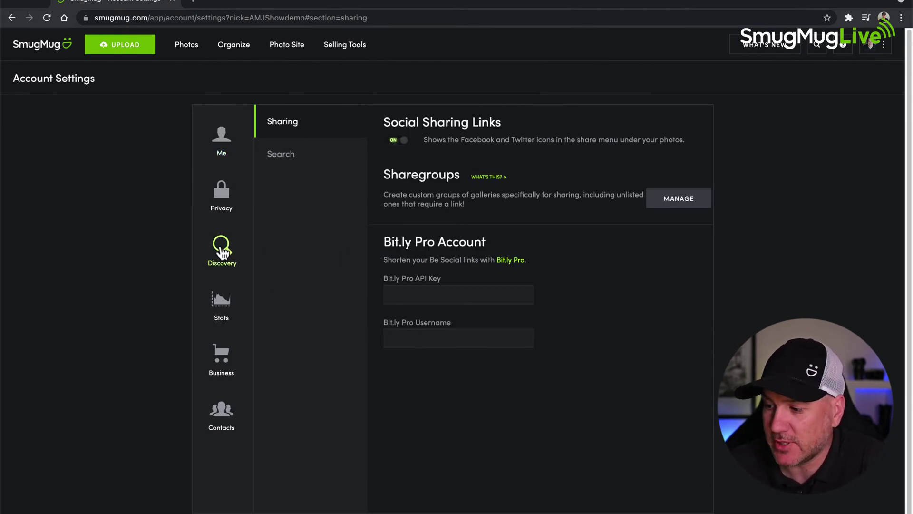
pyautogui.click(286, 161)
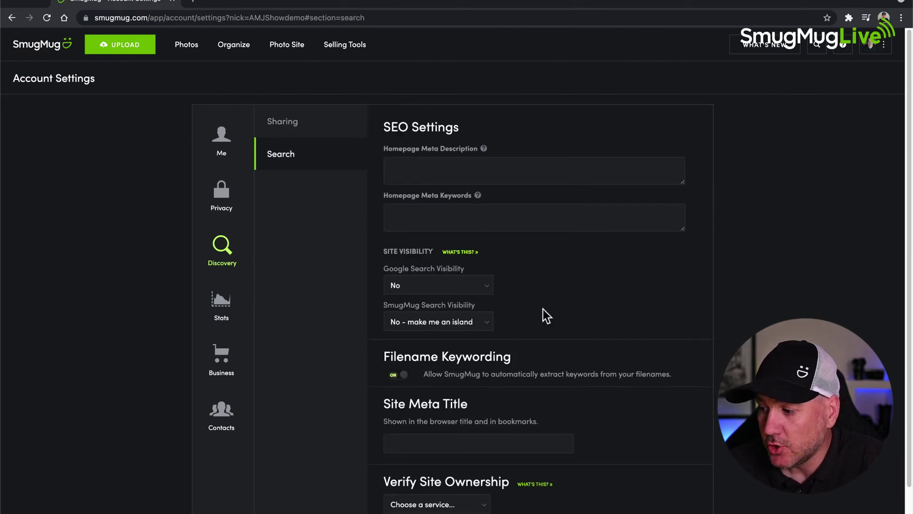
pyautogui.scroll(-1, 545, 314)
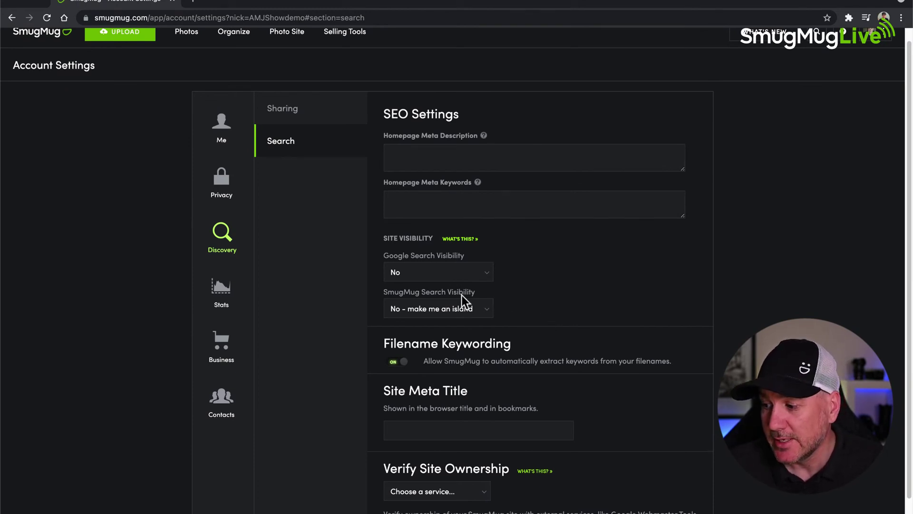
pyautogui.click(487, 275)
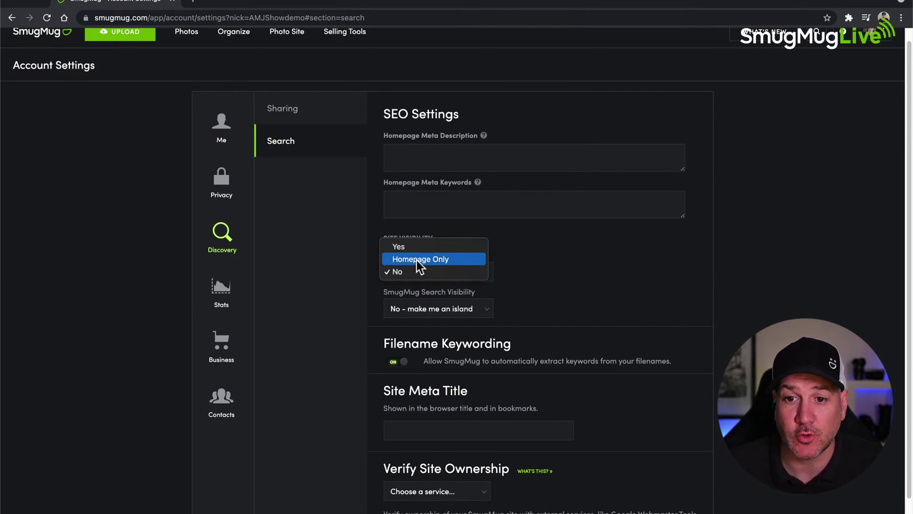
pyautogui.click(554, 261)
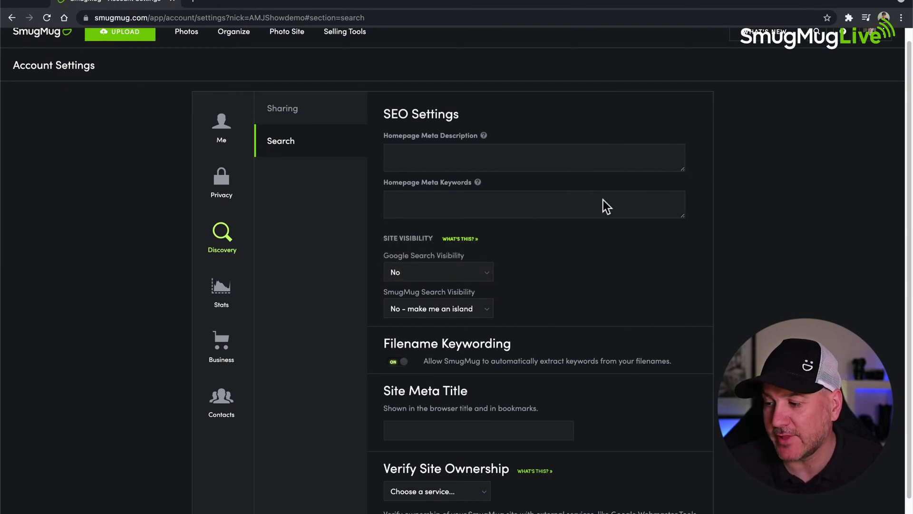
pyautogui.scroll(1, 817, 130)
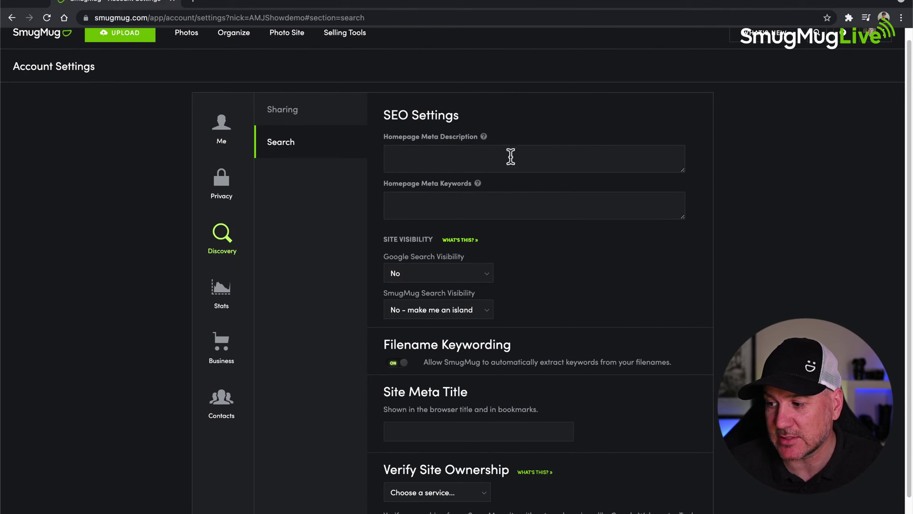
pyautogui.scroll(1, 544, 187)
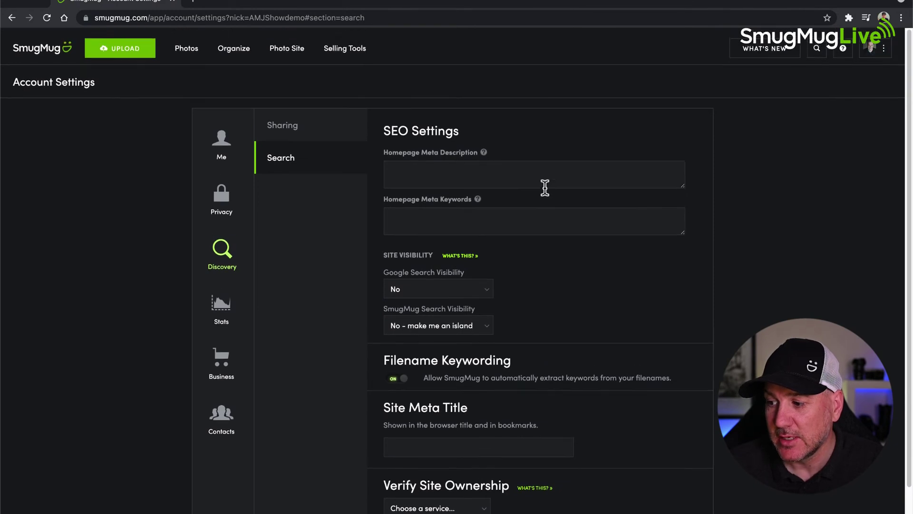
# - Switch Hide Owner ON in Monochrome's Security & Sharing settings and save
pyautogui.click(232, 38)
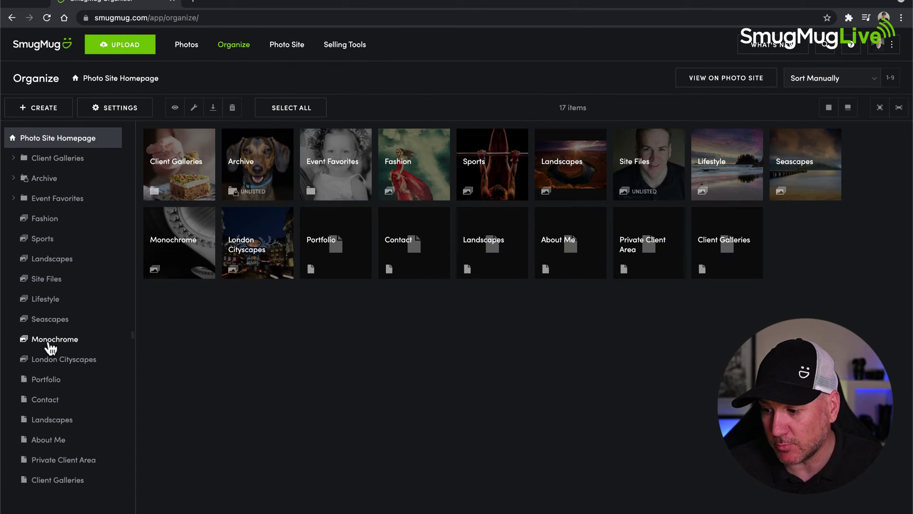
pyautogui.click(49, 340)
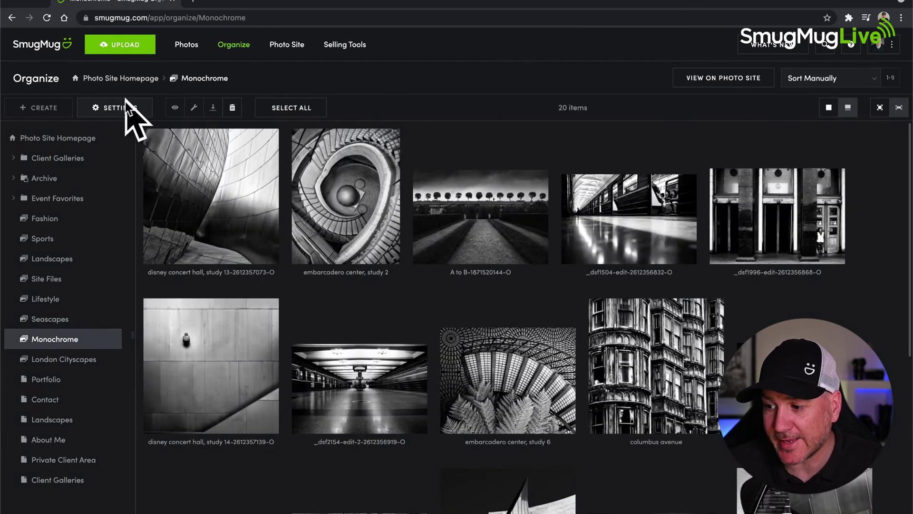
pyautogui.click(116, 109)
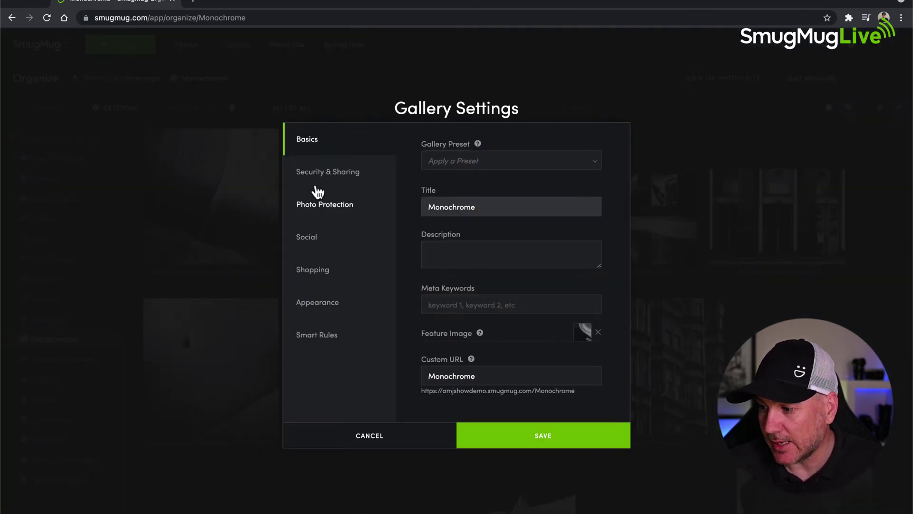
pyautogui.click(317, 181)
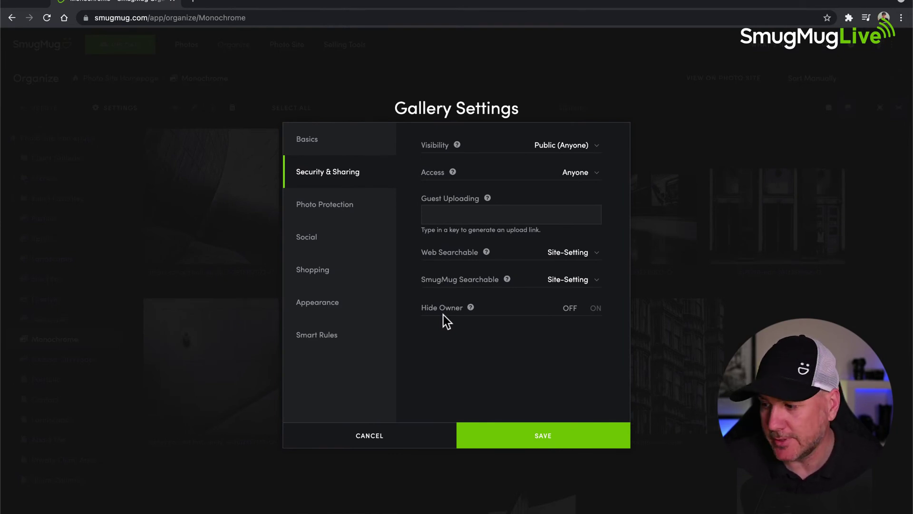
pyautogui.click(595, 309)
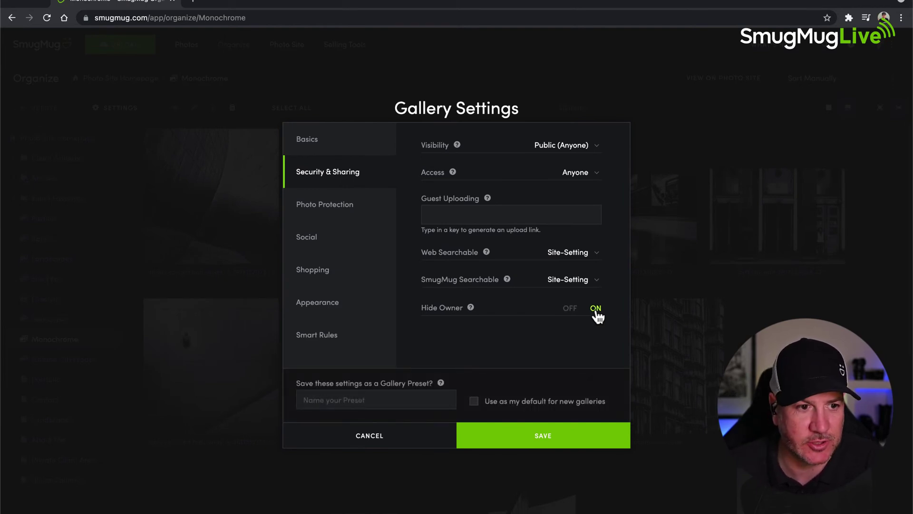
pyautogui.click(543, 436)
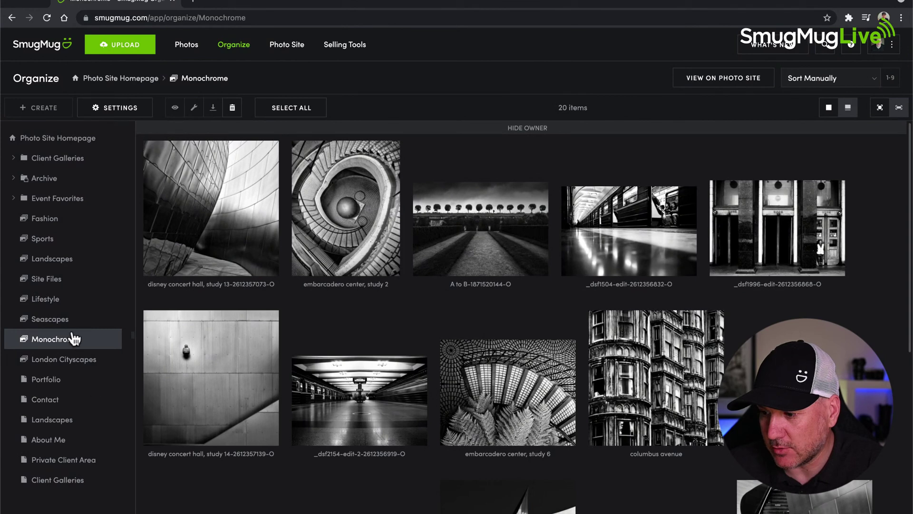
# - Open Monochrome on the live photo site, scroll its photos, and reveal the page's full URL
pyautogui.click(726, 83)
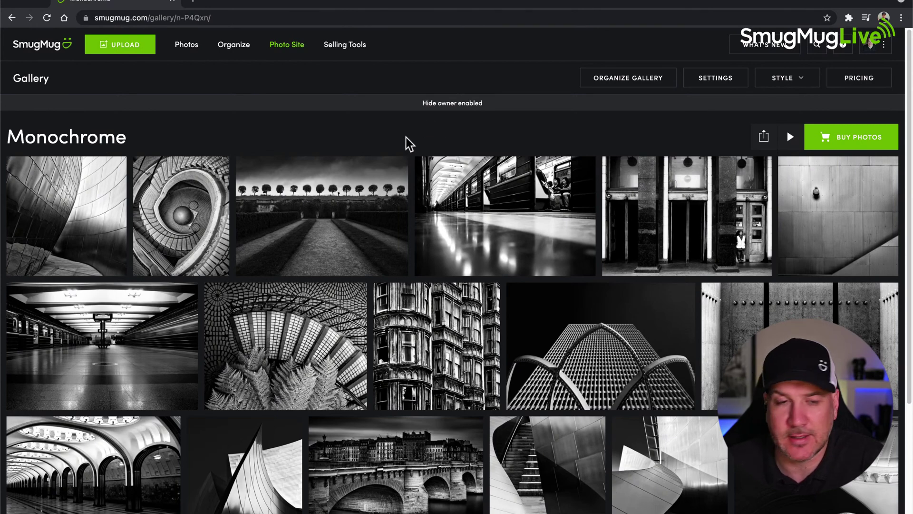
pyautogui.scroll(-2, 409, 144)
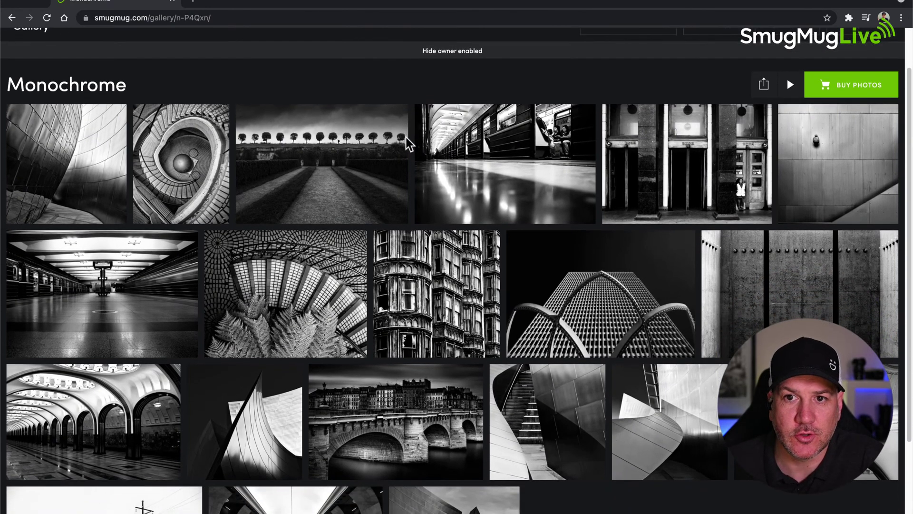
pyautogui.scroll(2, 409, 144)
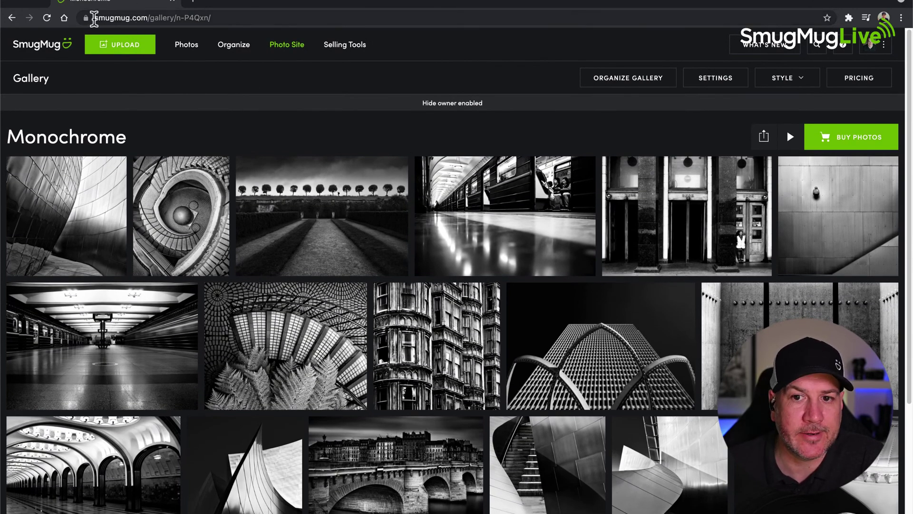
pyautogui.moveTo(94, 19); pyautogui.dragTo(244, 16)
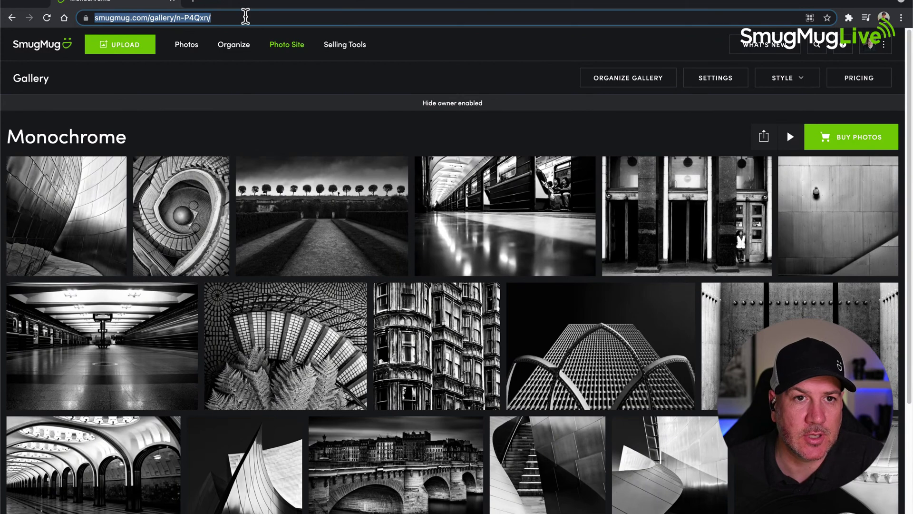
pyautogui.click(245, 17)
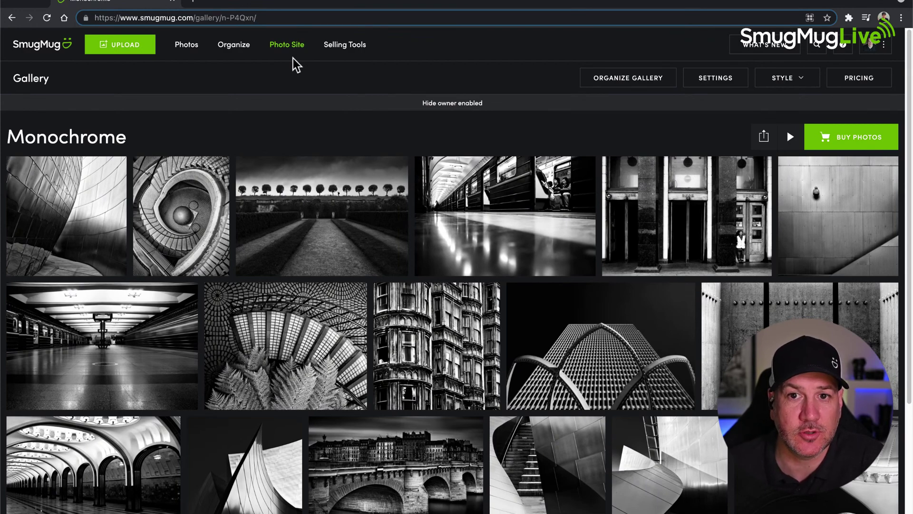
pyautogui.moveTo(330, 274)
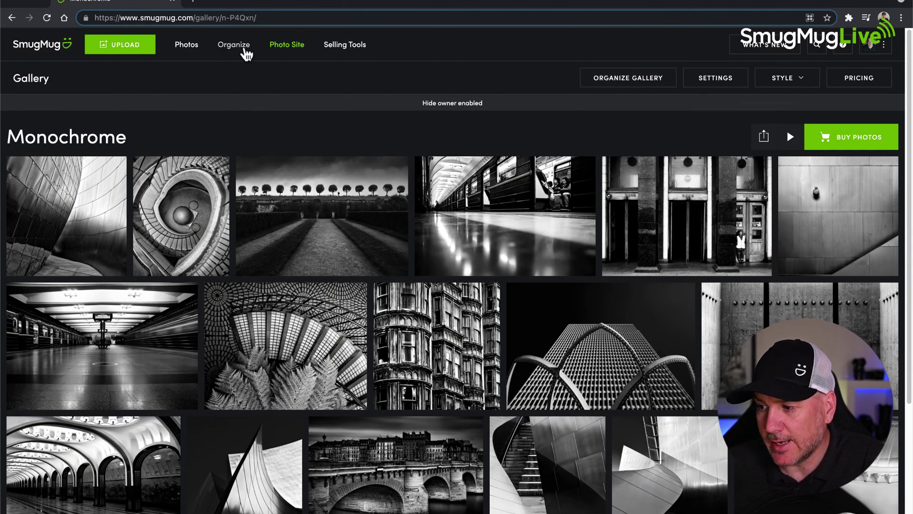
# - Set Monochrome's Hide Owner back to OFF under Security & Sharing, then view Photo Protection
pyautogui.click(629, 81)
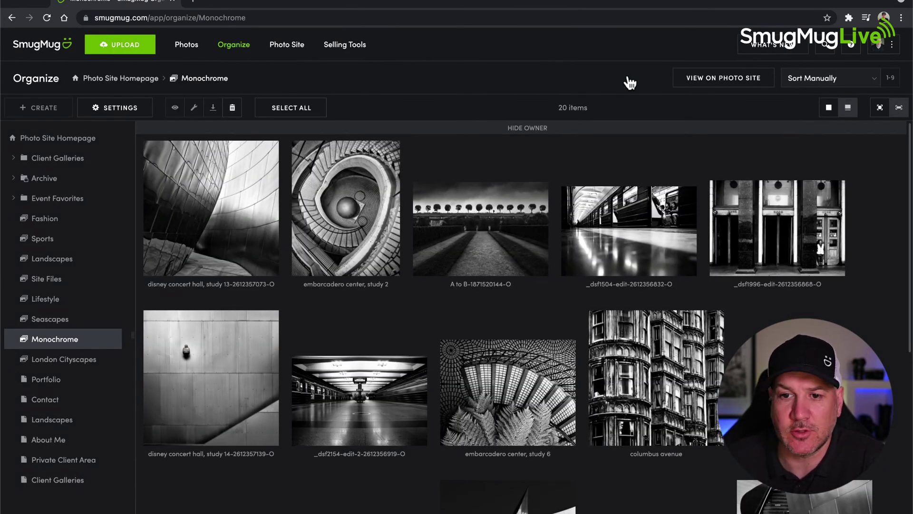
pyautogui.click(116, 109)
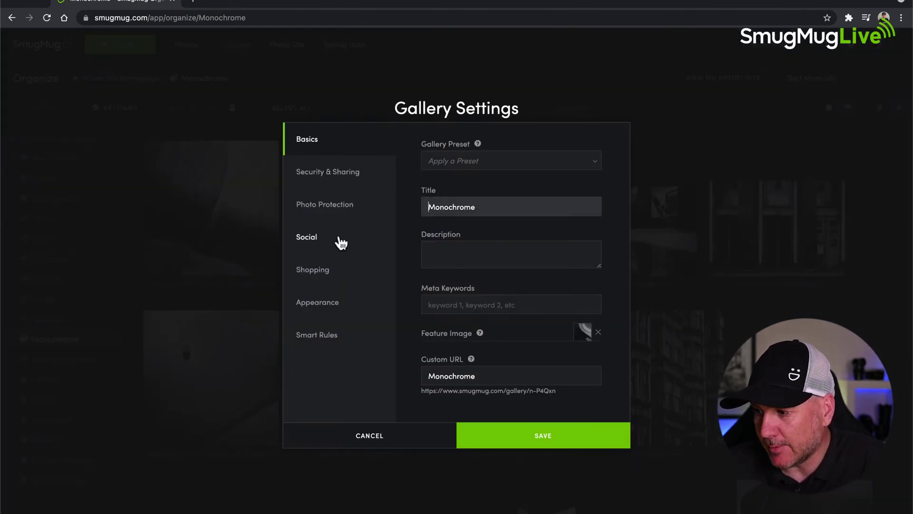
pyautogui.click(310, 177)
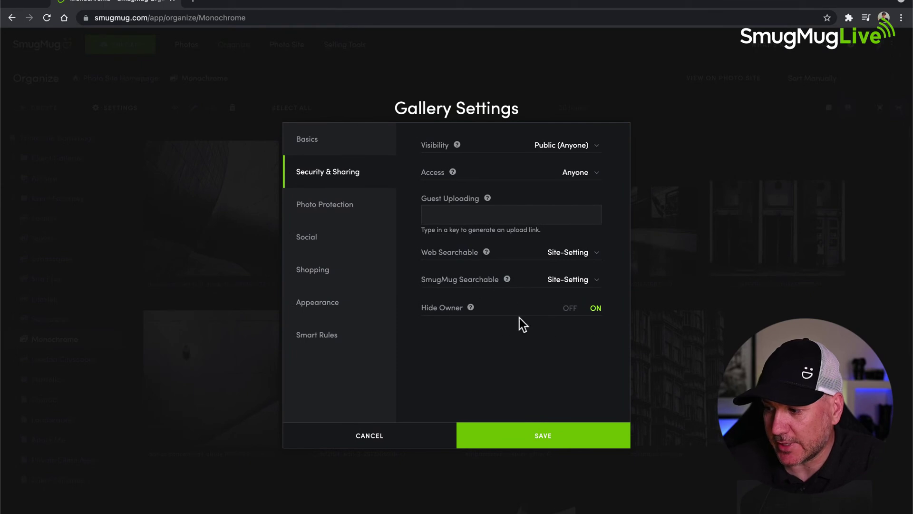
pyautogui.click(569, 308)
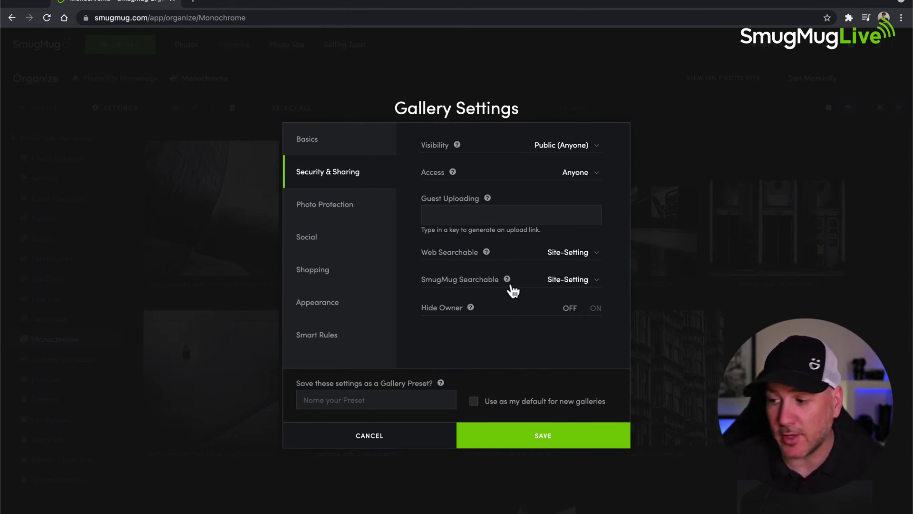
pyautogui.click(318, 209)
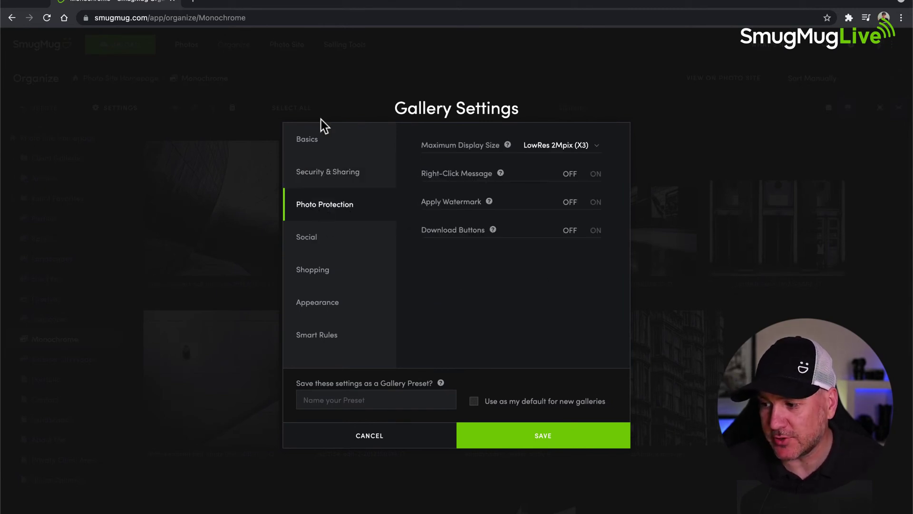
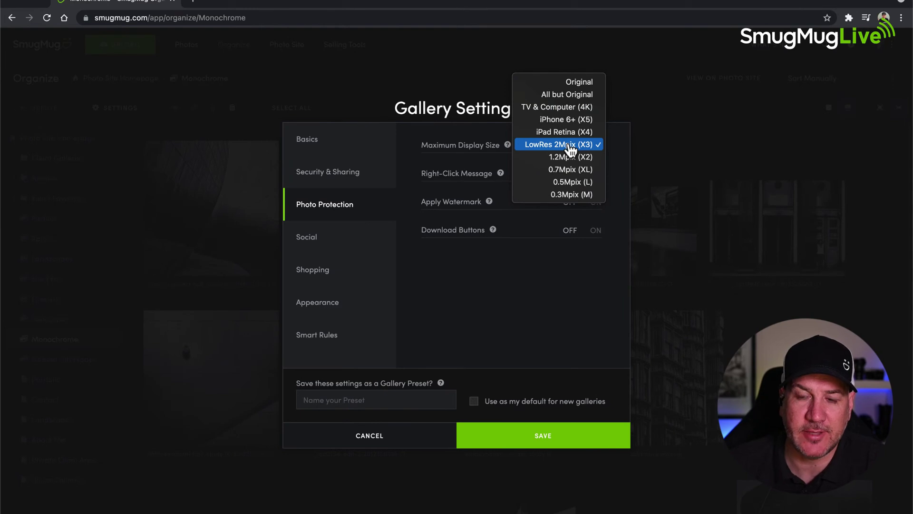
# - Cap Monochrome's display size at LowRes 2Mpix (X3), switch Right-Click Message ON, and save
pyautogui.click(571, 149)
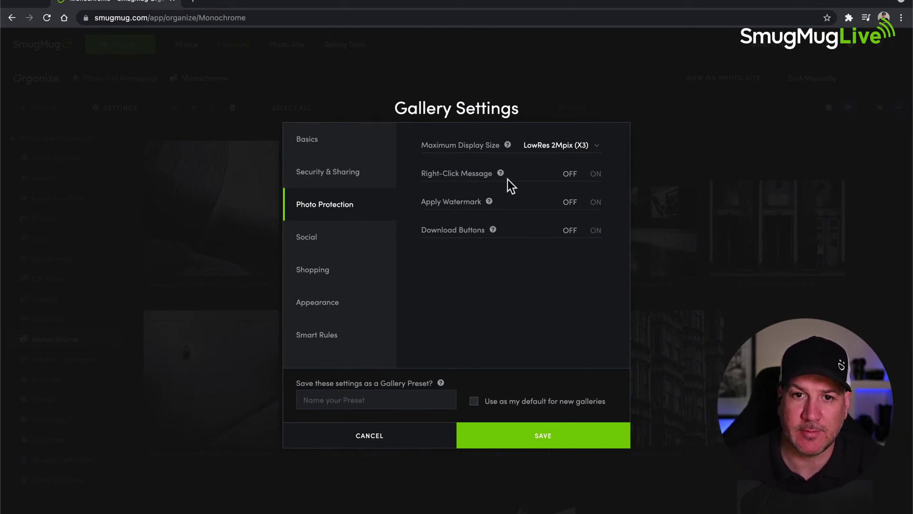
pyautogui.click(595, 175)
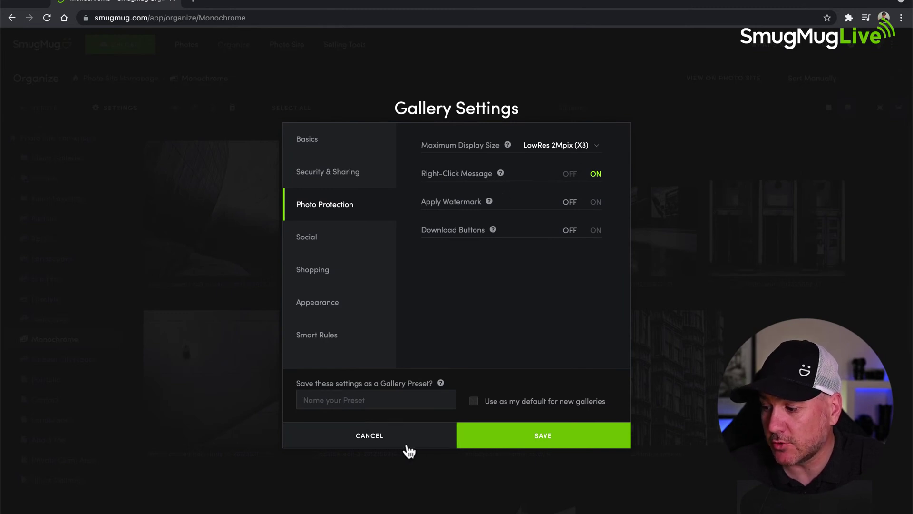
pyautogui.click(547, 439)
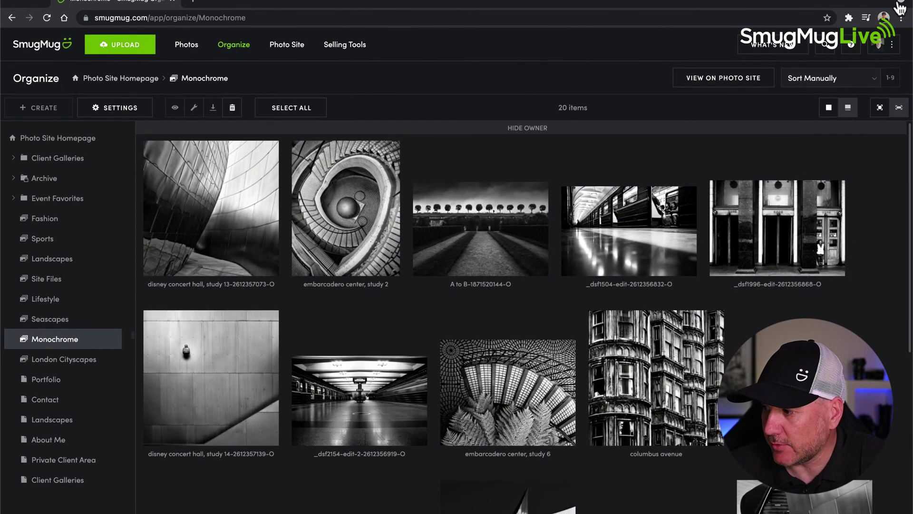
# - Under account Privacy settings, save the right-click message 'I Think You Were Looking For The Buy Button', then return to Organize
pyautogui.click(884, 45)
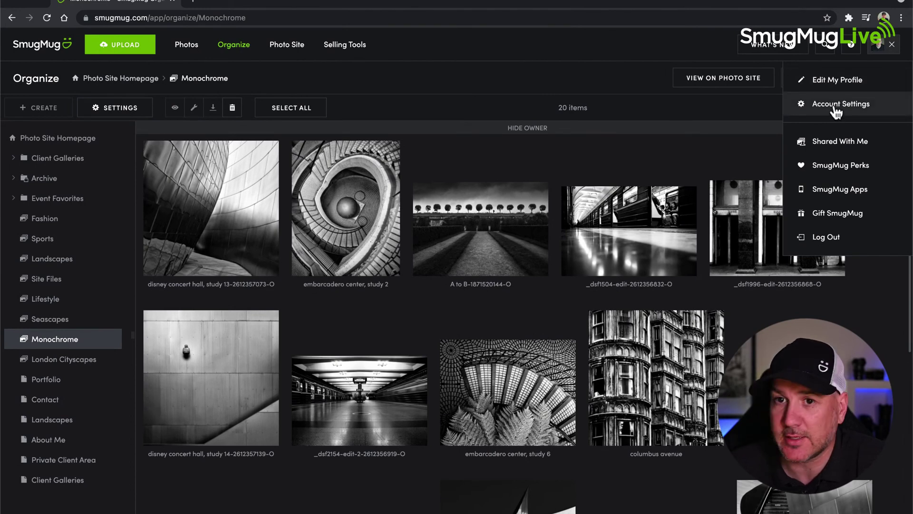
pyautogui.click(836, 107)
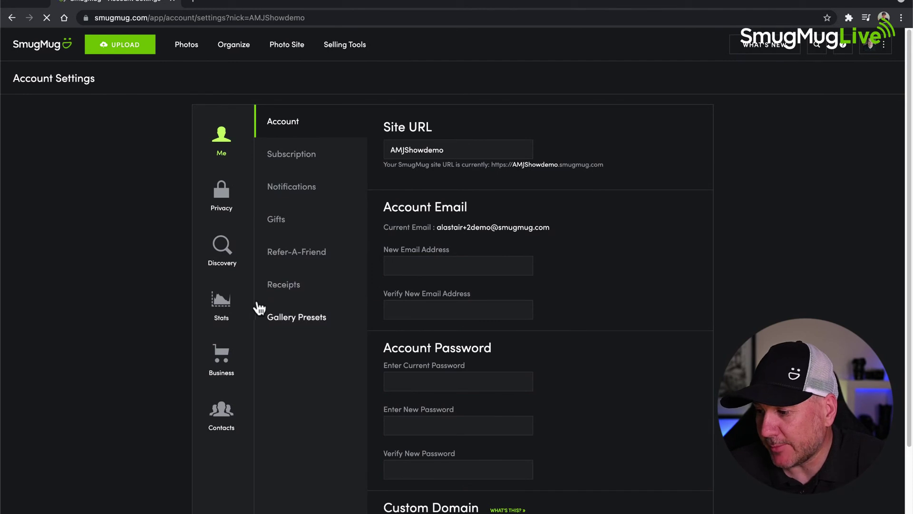
pyautogui.click(222, 202)
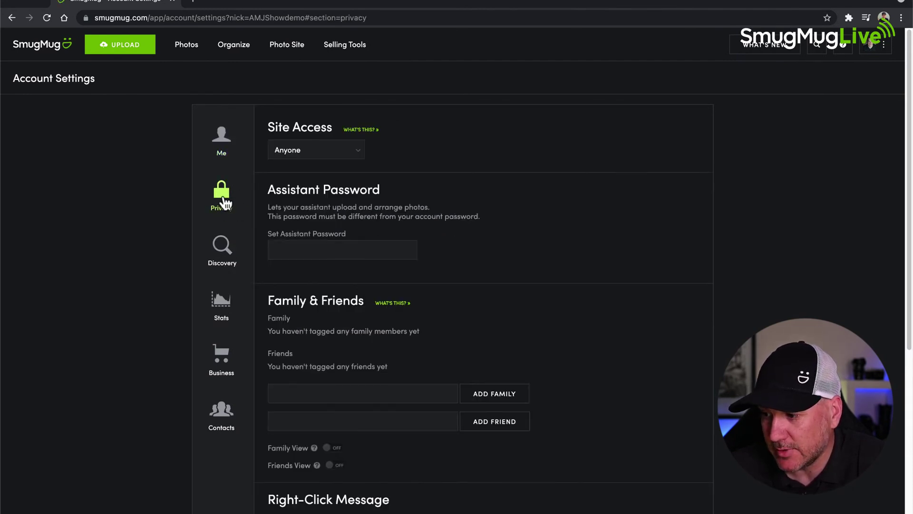
pyautogui.scroll(-5, 447, 279)
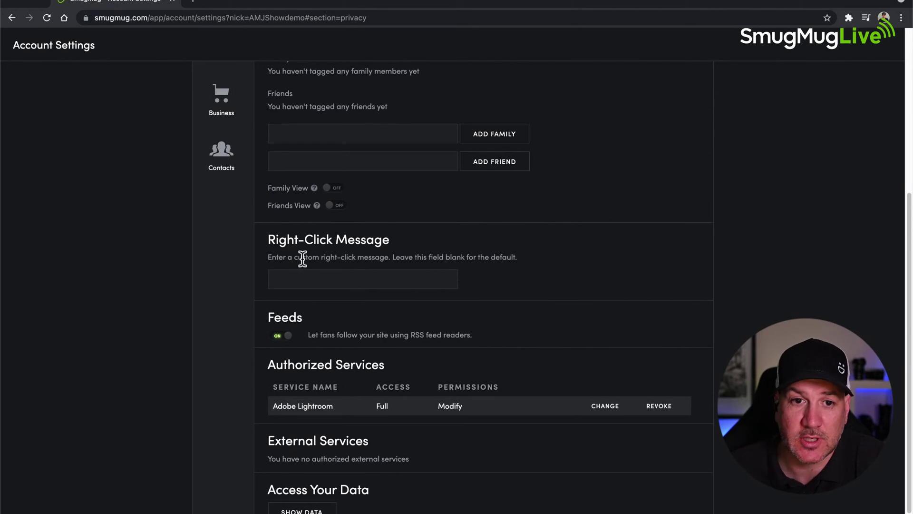
pyautogui.click(333, 279)
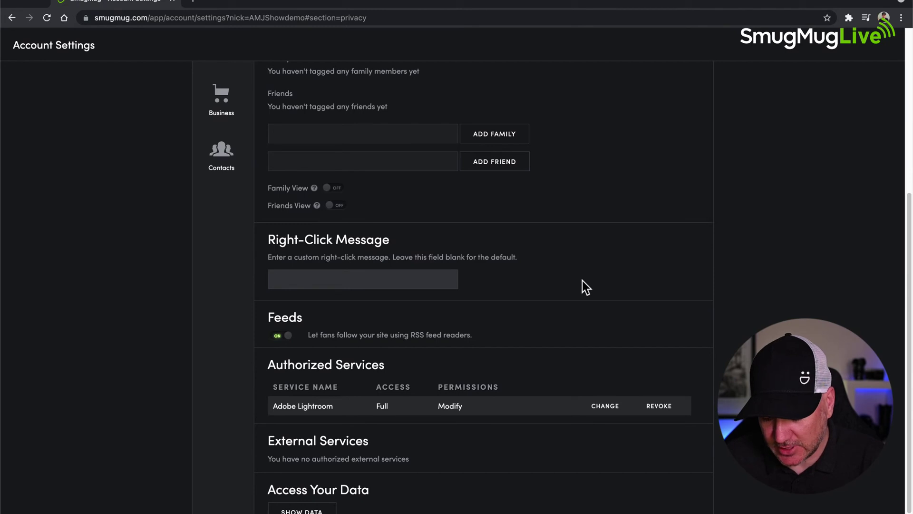
pyautogui.write('I Think ')
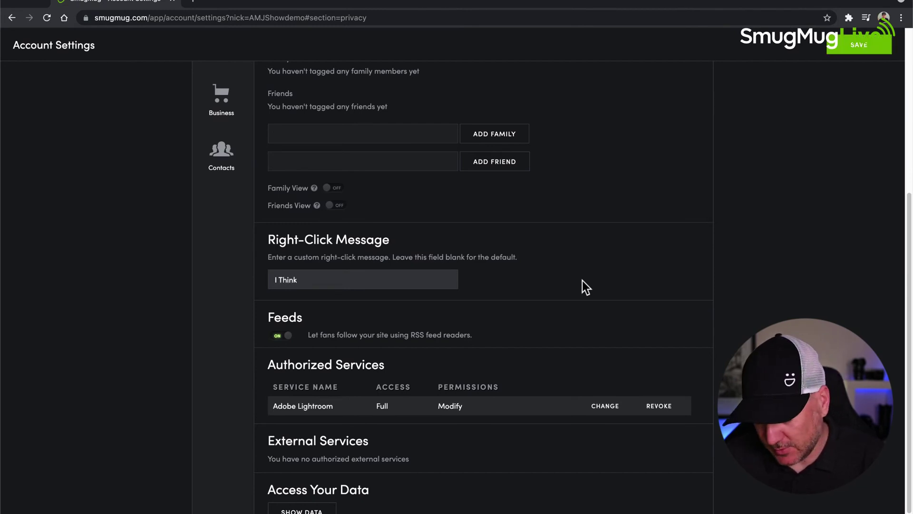
pyautogui.write('You')
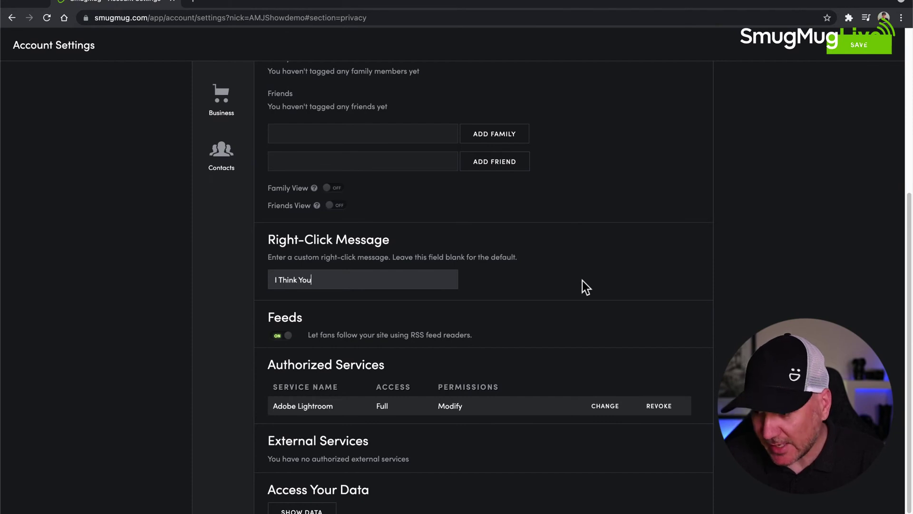
pyautogui.write(' Wer')
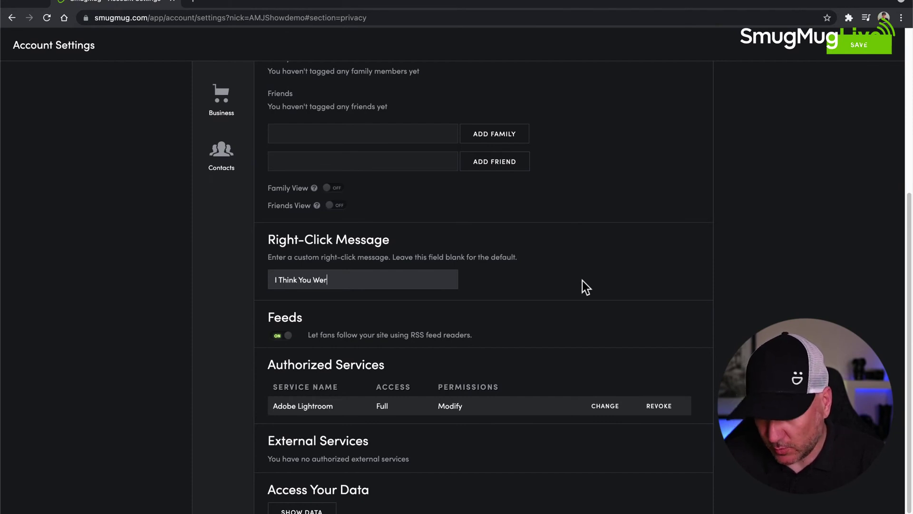
pyautogui.write('e Looking For t')
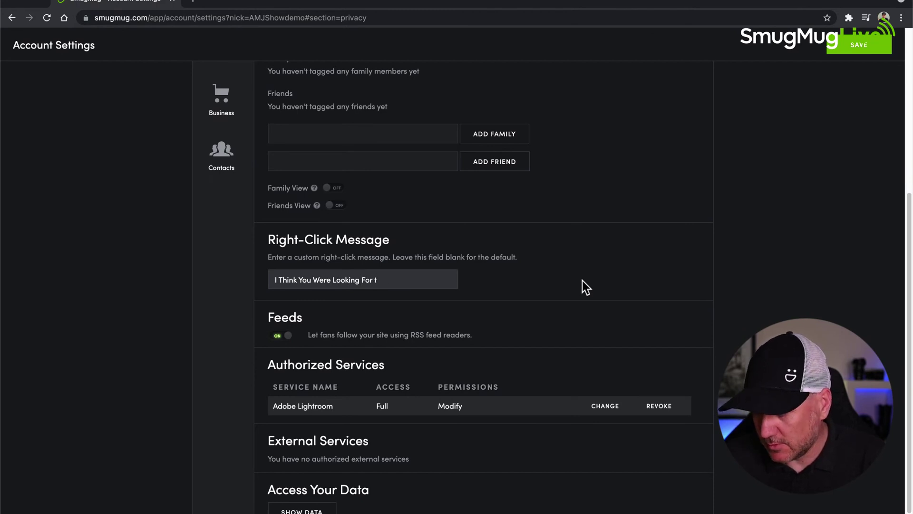
pyautogui.write('The Buy ')
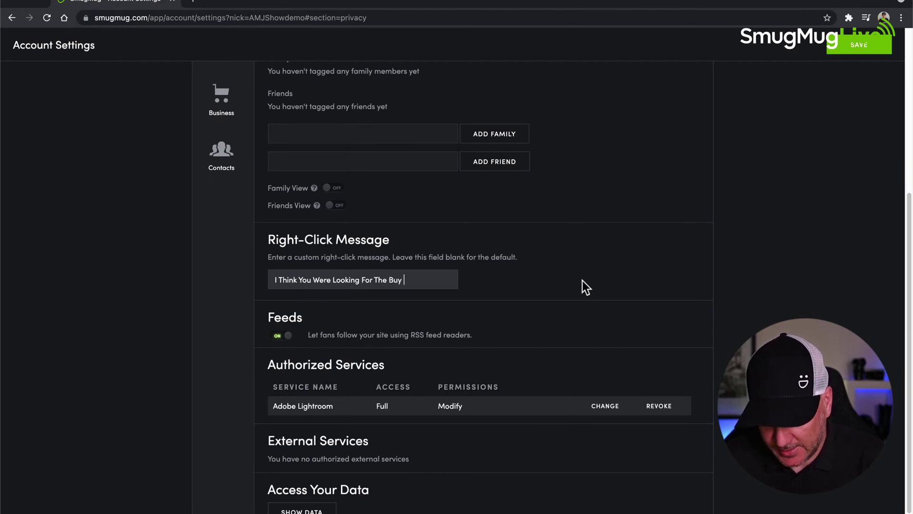
pyautogui.write('Button')
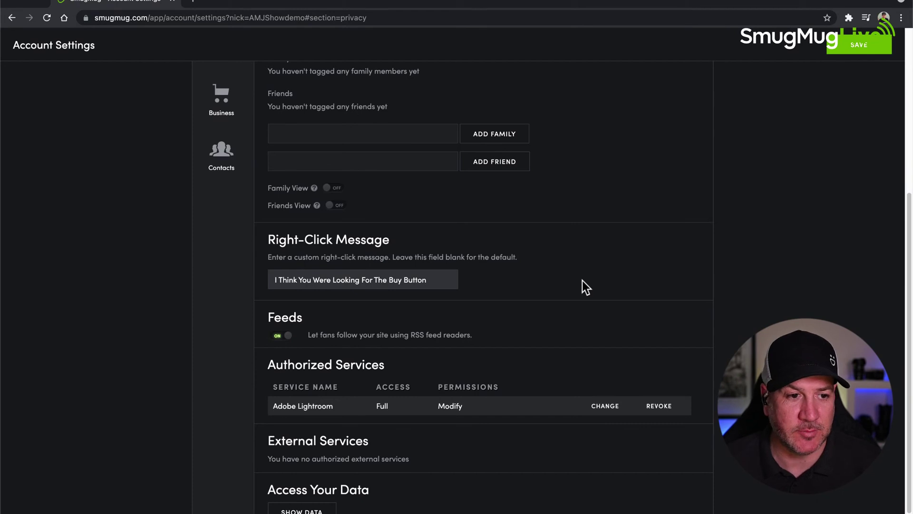
pyautogui.click(849, 43)
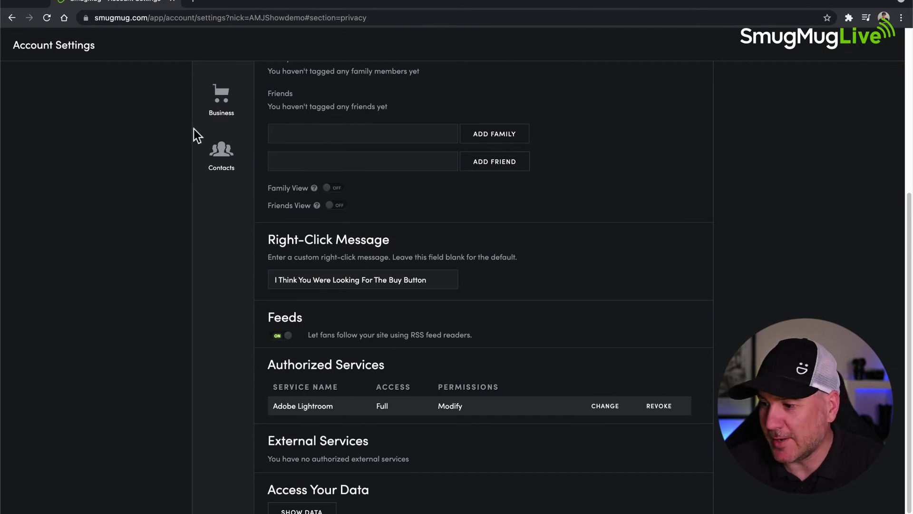
pyautogui.scroll(6, 204, 135)
pyautogui.click(235, 48)
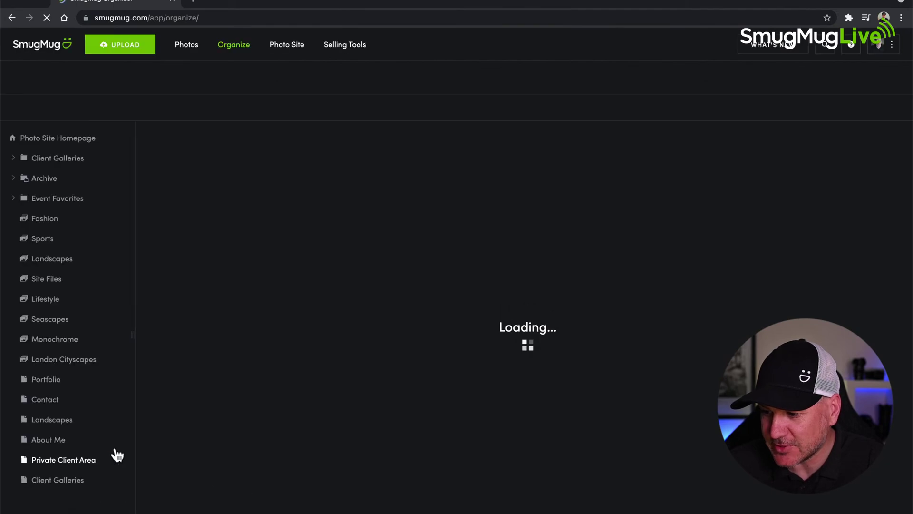
# - Open Monochrome's gallery settings and look over Photo Protection and Security & Sharing
pyautogui.click(61, 339)
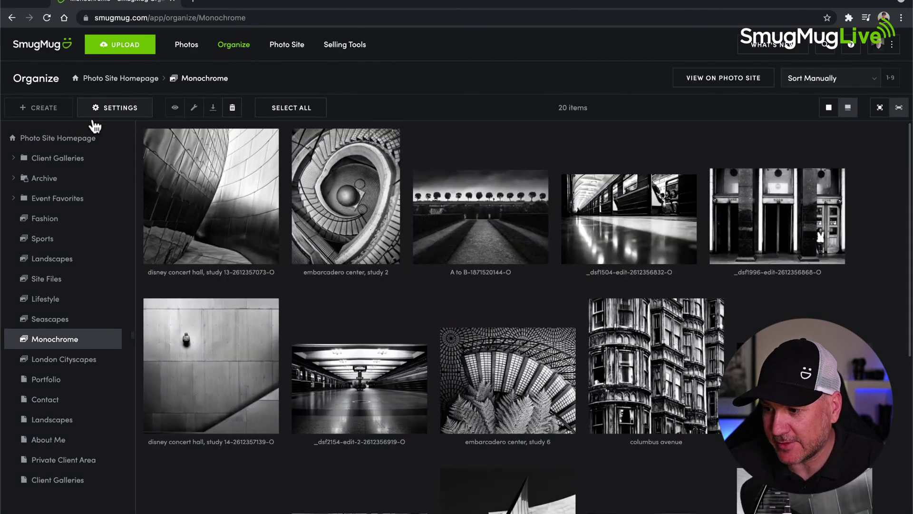
pyautogui.click(113, 112)
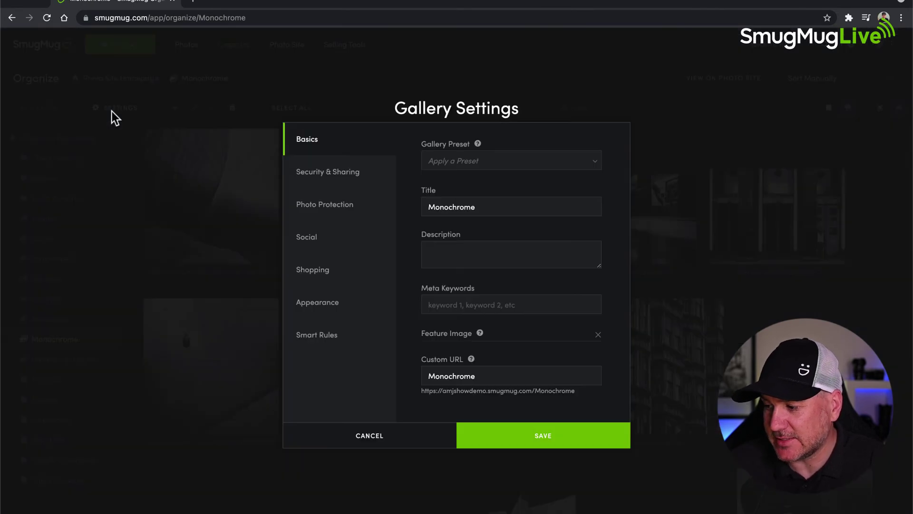
pyautogui.click(328, 206)
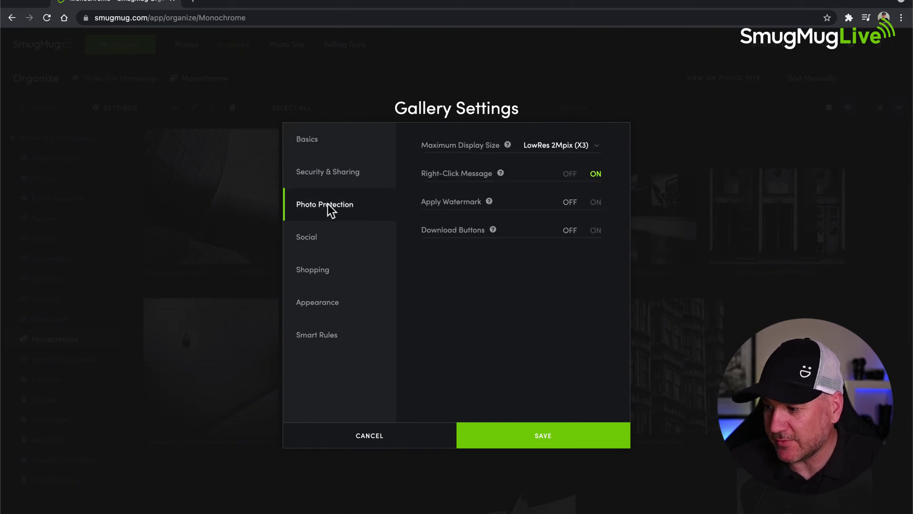
pyautogui.click(322, 176)
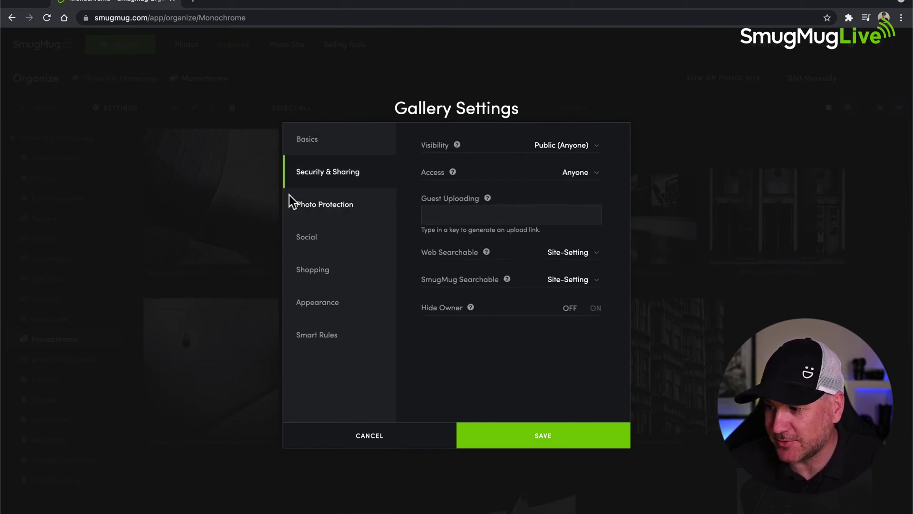
pyautogui.click(335, 207)
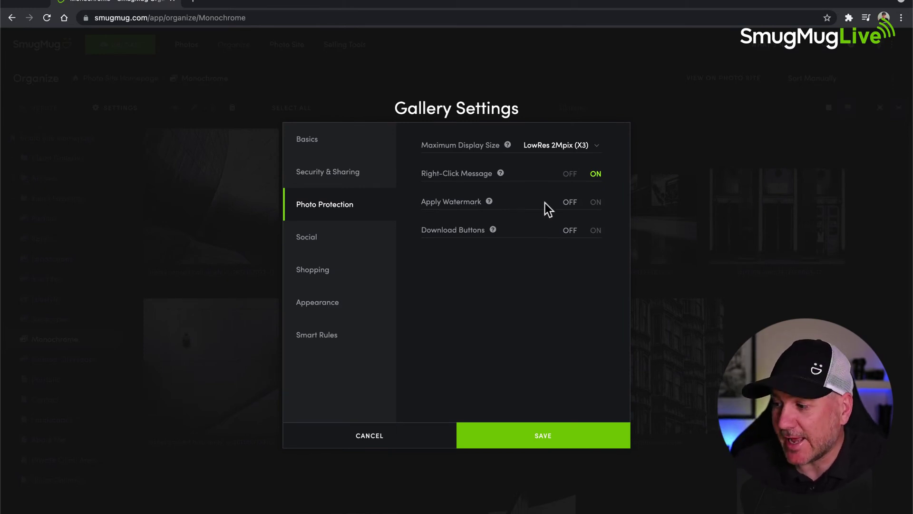
# - Switch Apply Watermark ON, keeping Default as the selected watermark
pyautogui.click(595, 202)
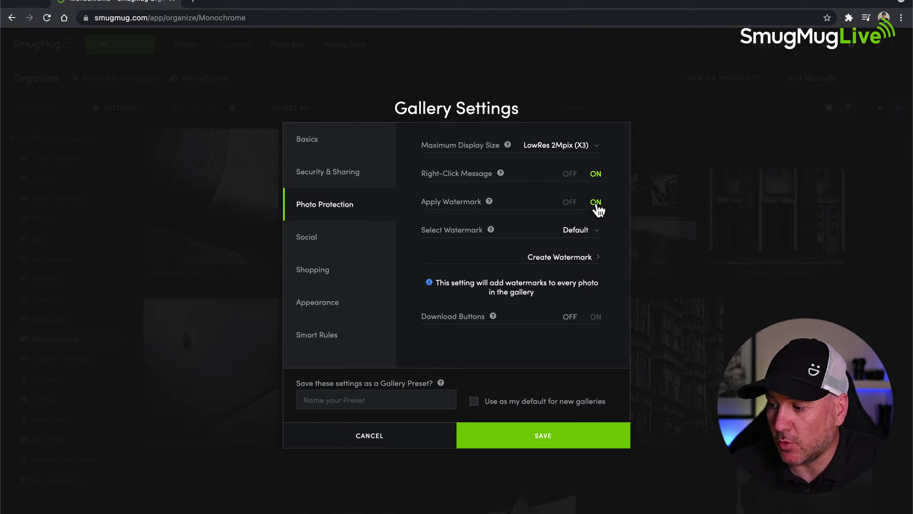
pyautogui.click(596, 231)
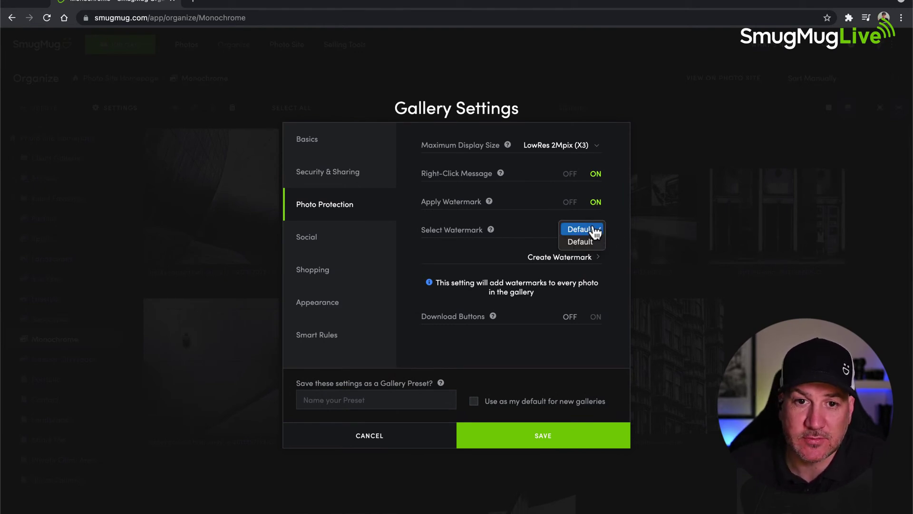
pyautogui.click(595, 231)
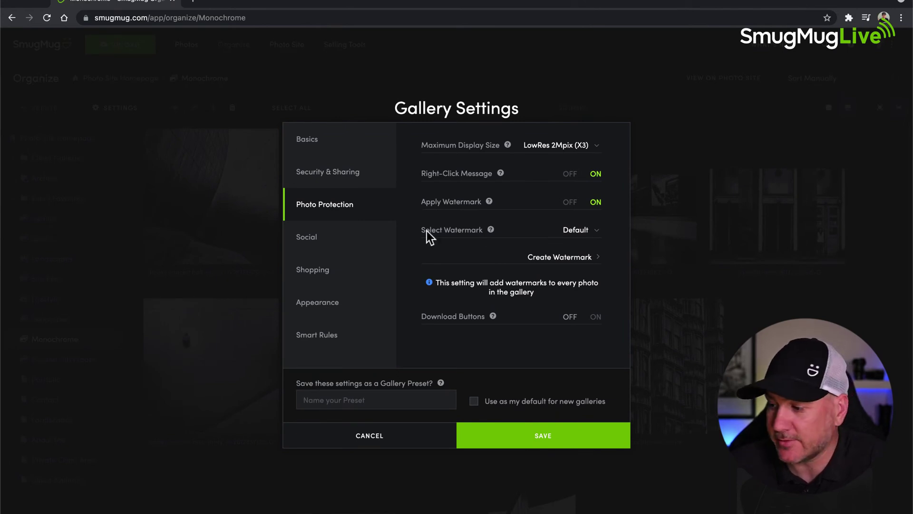
# - Switch Apply Watermark back to OFF under Photo Protection
pyautogui.click(568, 202)
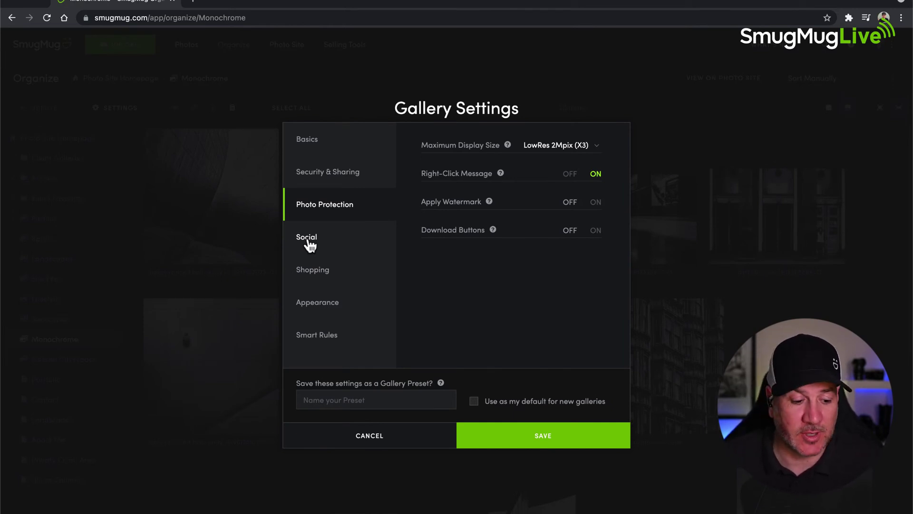
# - Show the Social section, where sharing options and comments are both ON
pyautogui.click(312, 247)
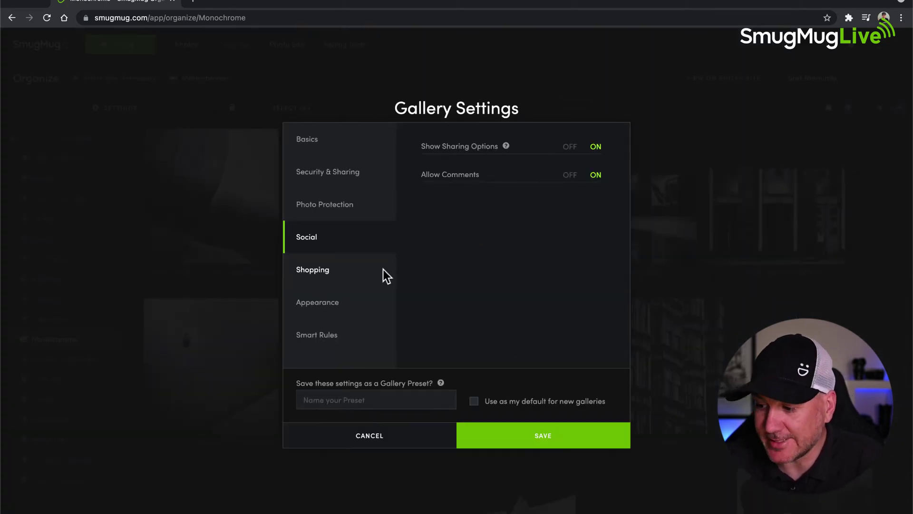
# - In the Shopping section, toggle Visitor Shopping Cart OFF and back ON
pyautogui.click(312, 273)
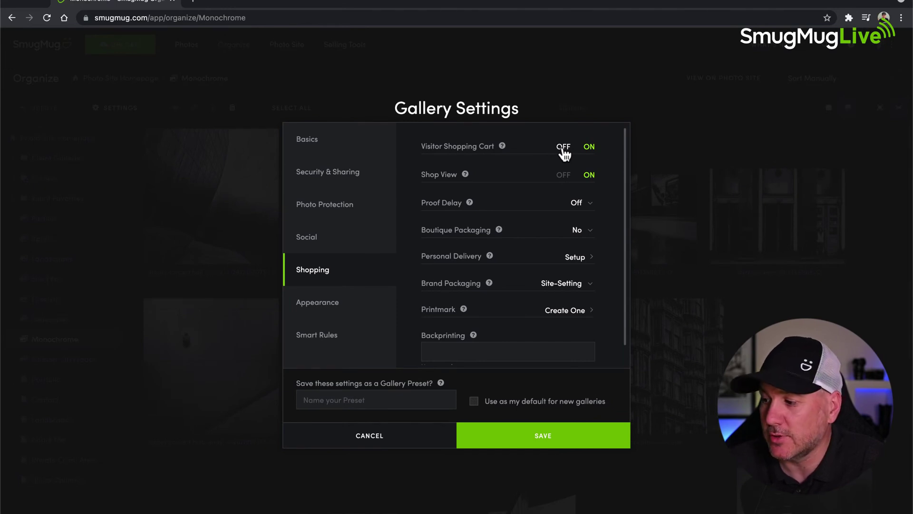
pyautogui.click(563, 147)
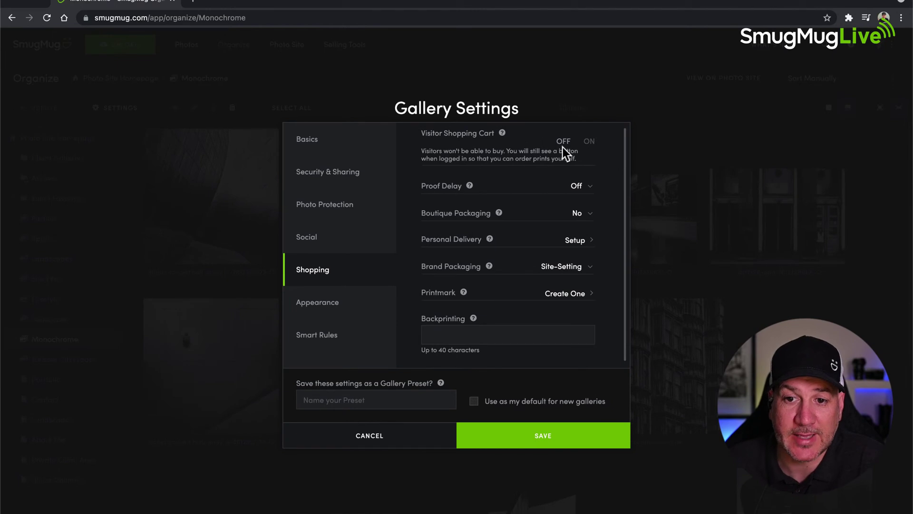
pyautogui.click(590, 142)
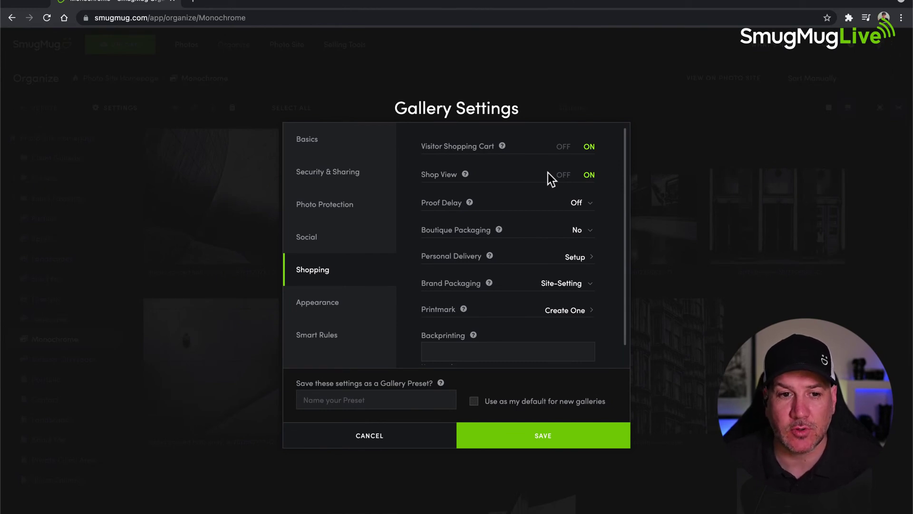
pyautogui.press('super+Tab')
pyautogui.press('super+Tab')
pyautogui.press('super+Tab')
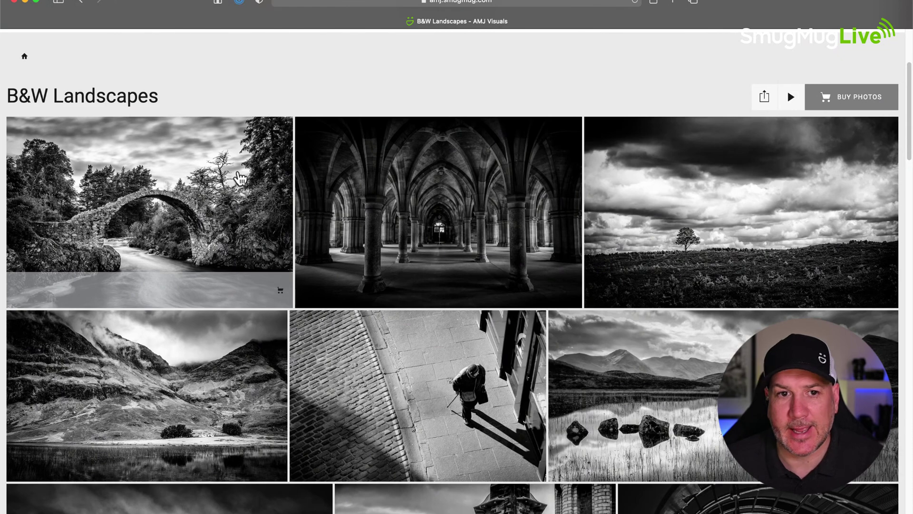
pyautogui.click(185, 213)
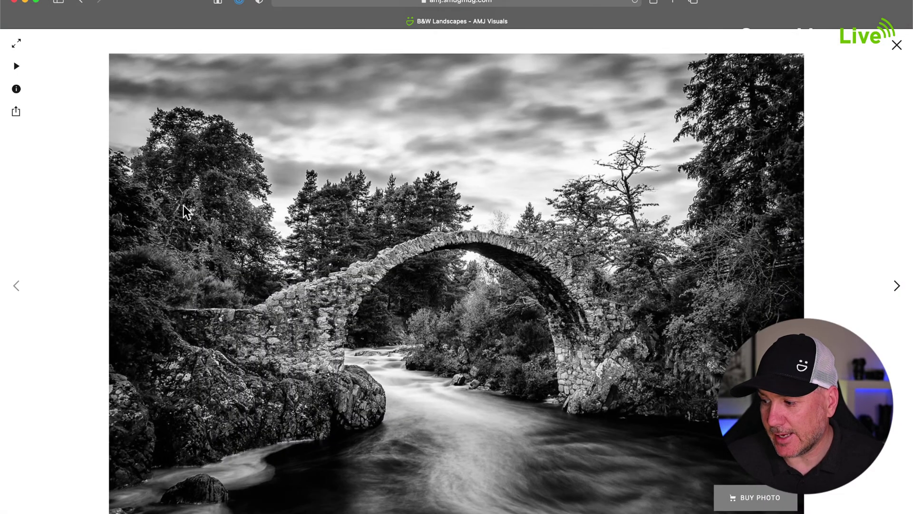
pyautogui.click(758, 503)
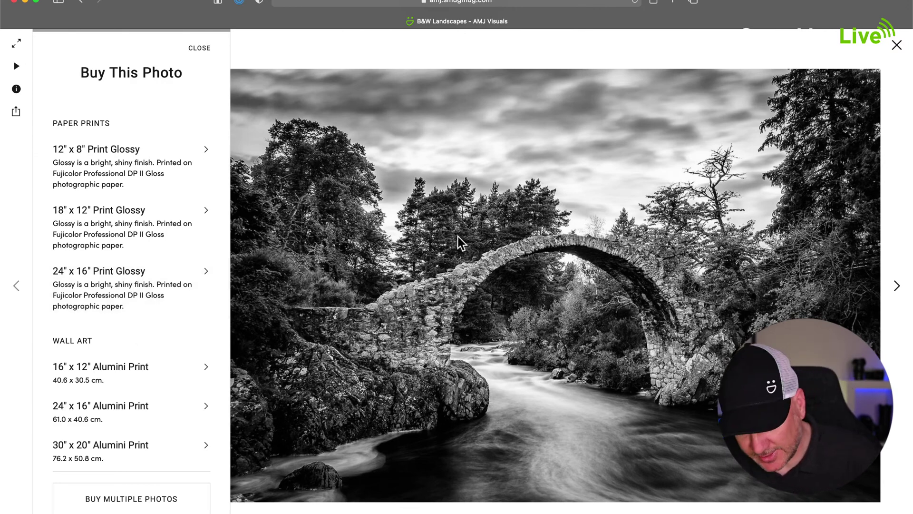
pyautogui.press('super+Tab')
pyautogui.press('super+Tab')
pyautogui.press('super+Tab')
pyautogui.press('super+Tab')
pyautogui.press('super+Tab')
pyautogui.press('super+Tab')
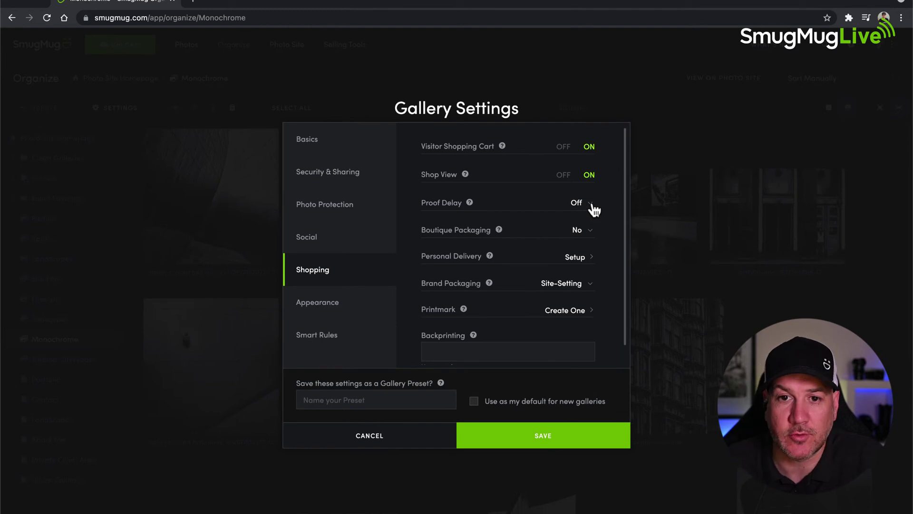
# - Set Proof Delay to 7 Days and switch Also Delay Downloads ON
pyautogui.click(594, 210)
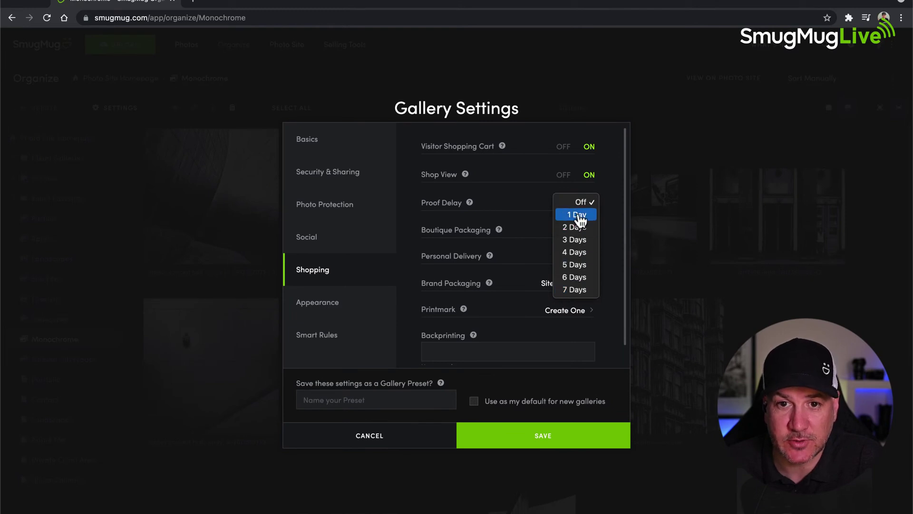
pyautogui.click(582, 294)
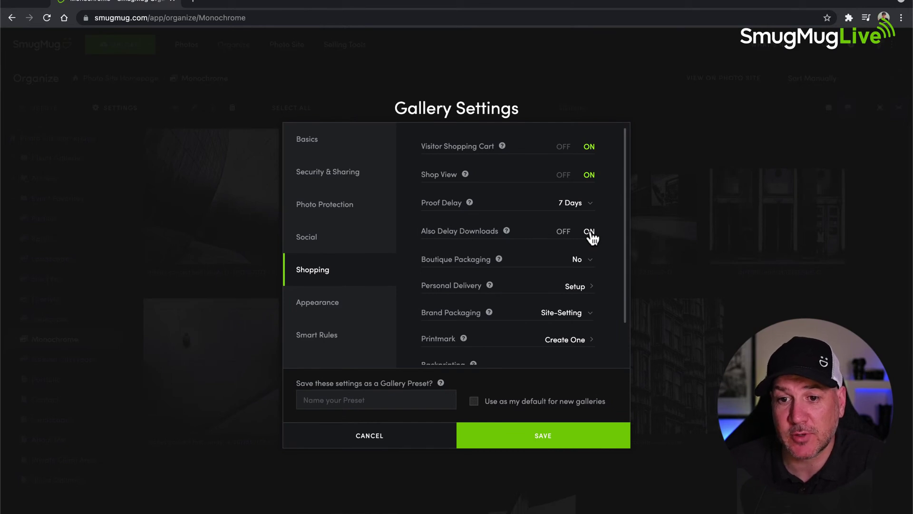
pyautogui.click(590, 231)
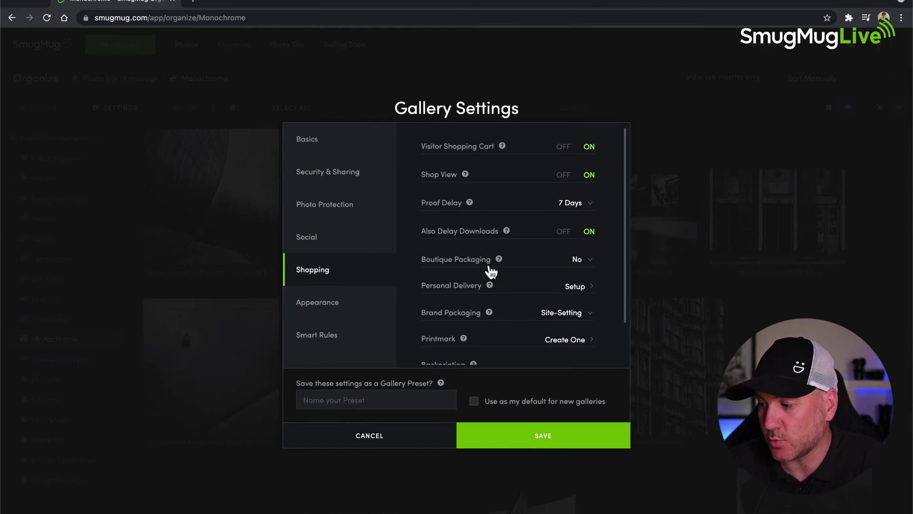
pyautogui.moveTo(491, 265)
pyautogui.scroll(-1, 492, 265)
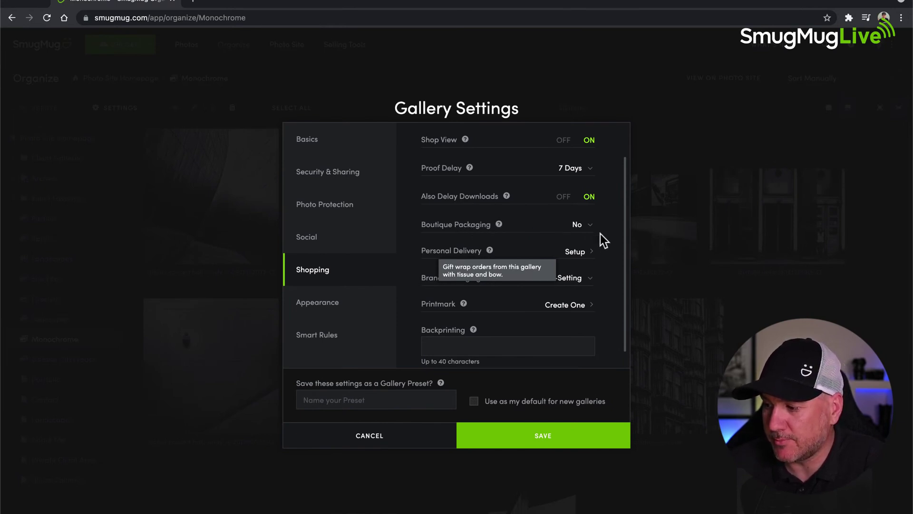
pyautogui.scroll(-1, 499, 299)
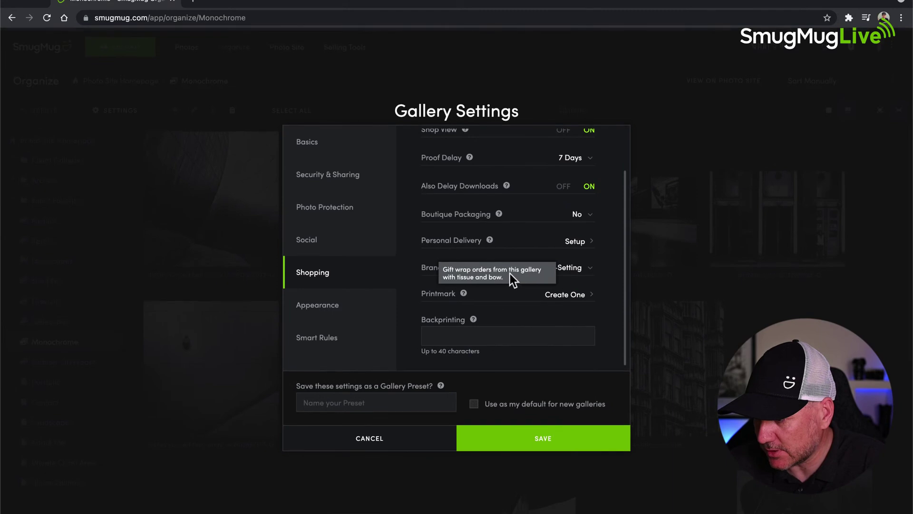
pyautogui.click(504, 251)
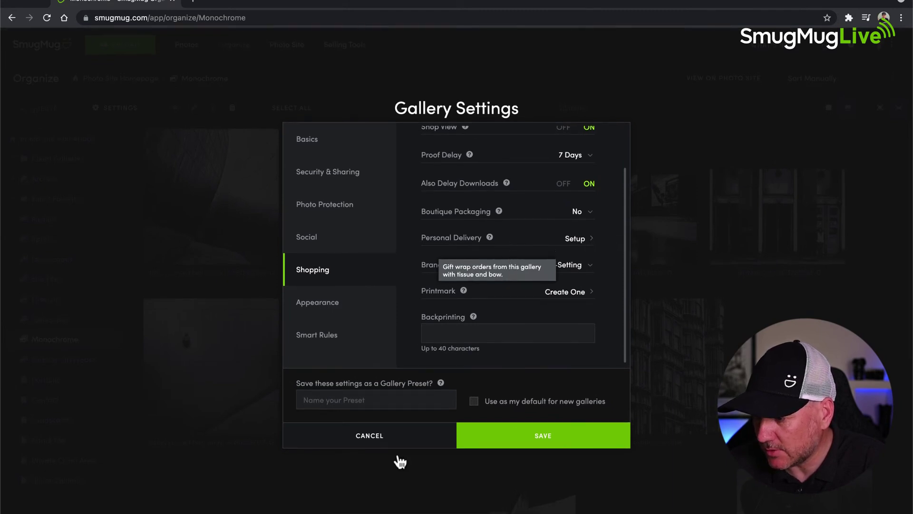
# - Cancel the unsaved changes, reload, and reopen Monochrome's Shopping settings showing Proof Delay Off
pyautogui.click(375, 435)
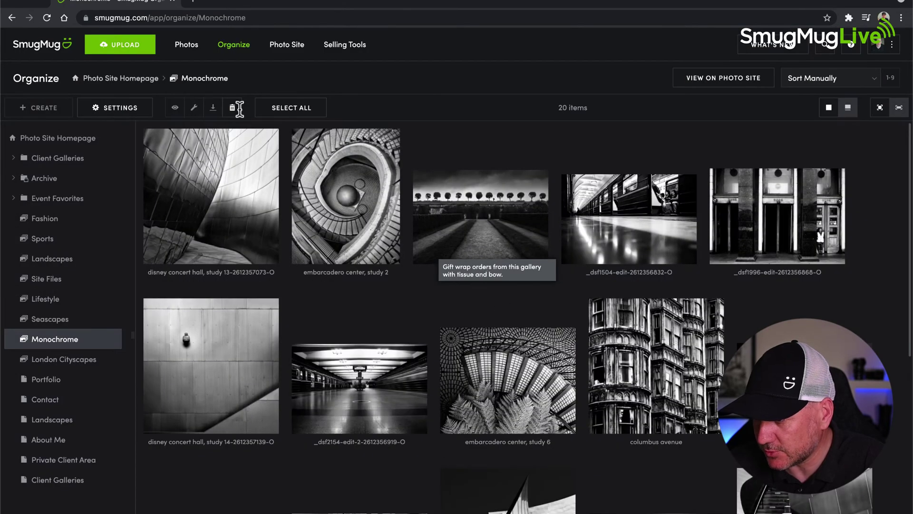
pyautogui.click(46, 18)
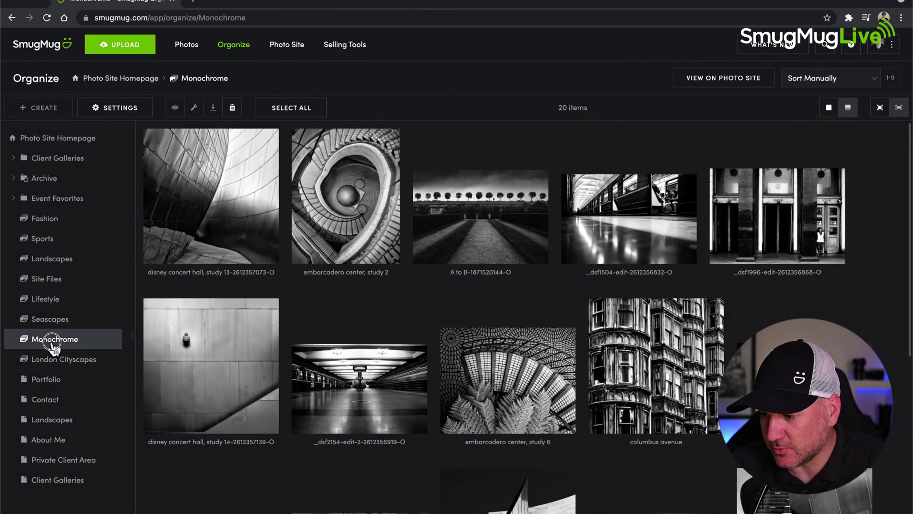
pyautogui.click(123, 107)
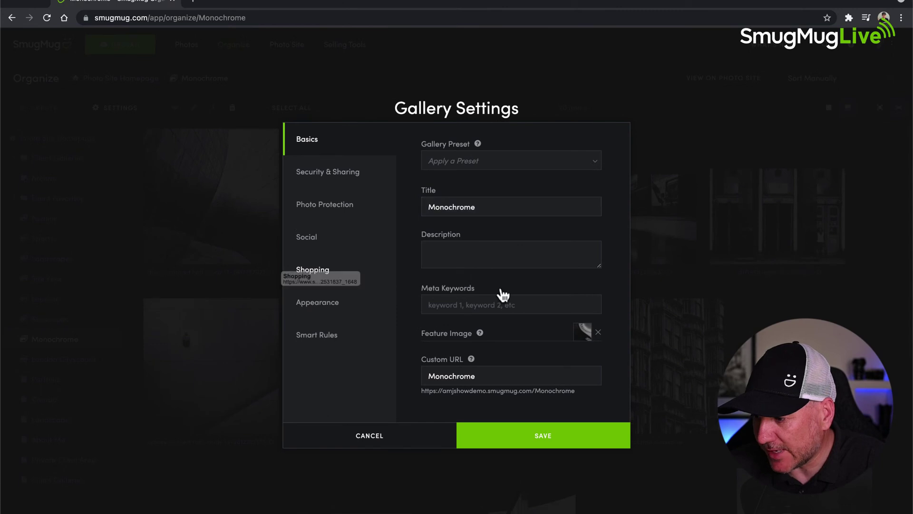
pyautogui.click(318, 276)
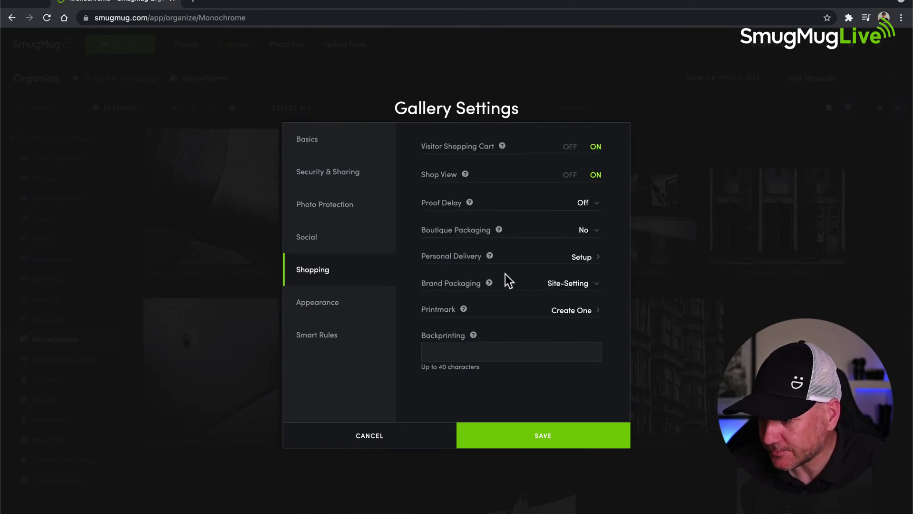
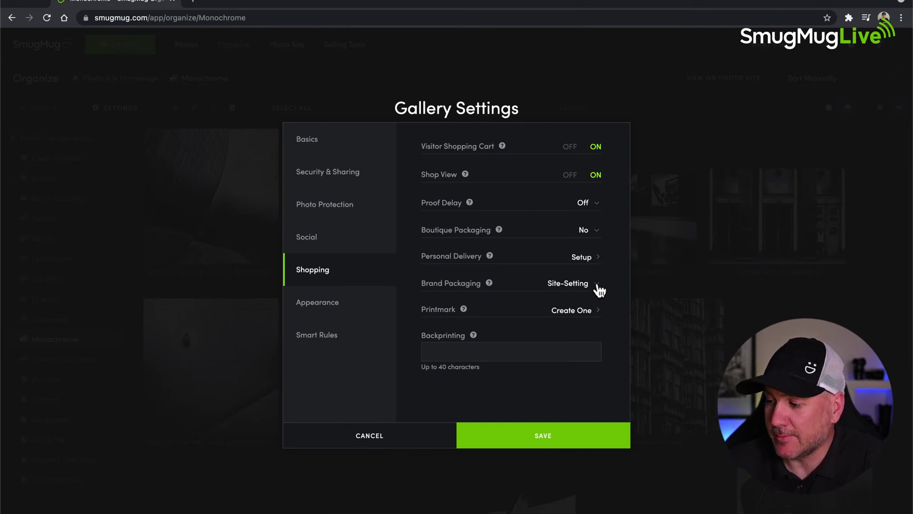
# - Check the Brand Packaging options and leave it at Site-Setting
pyautogui.click(598, 285)
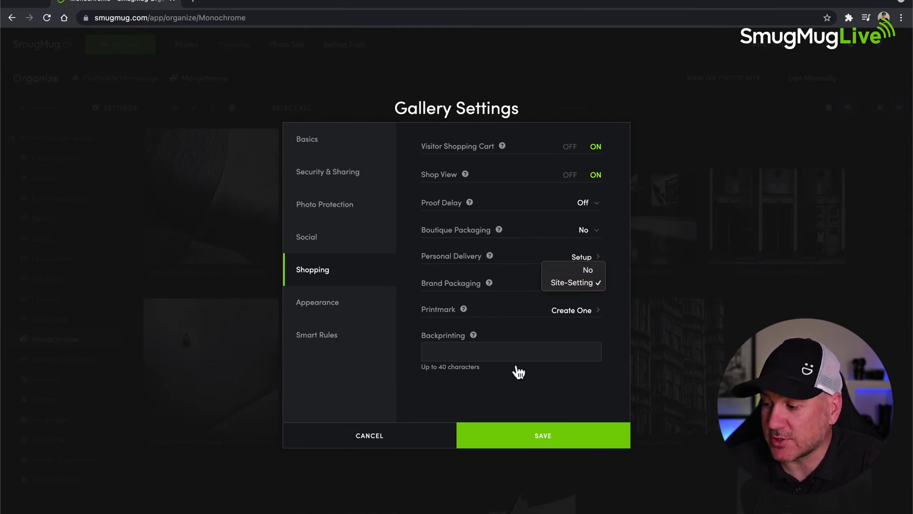
pyautogui.click(372, 436)
# - Discard the gallery changes and go to Account Settings' Business branding page
pyautogui.click(376, 443)
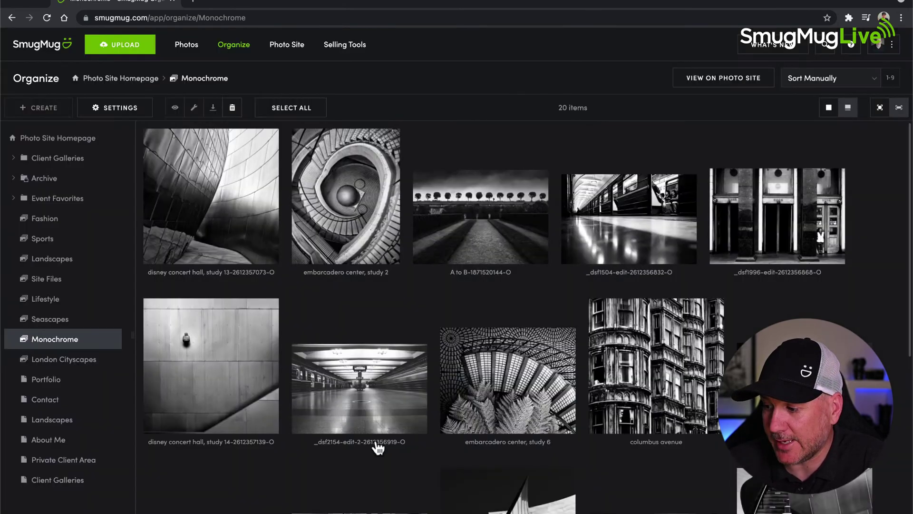
pyautogui.click(891, 51)
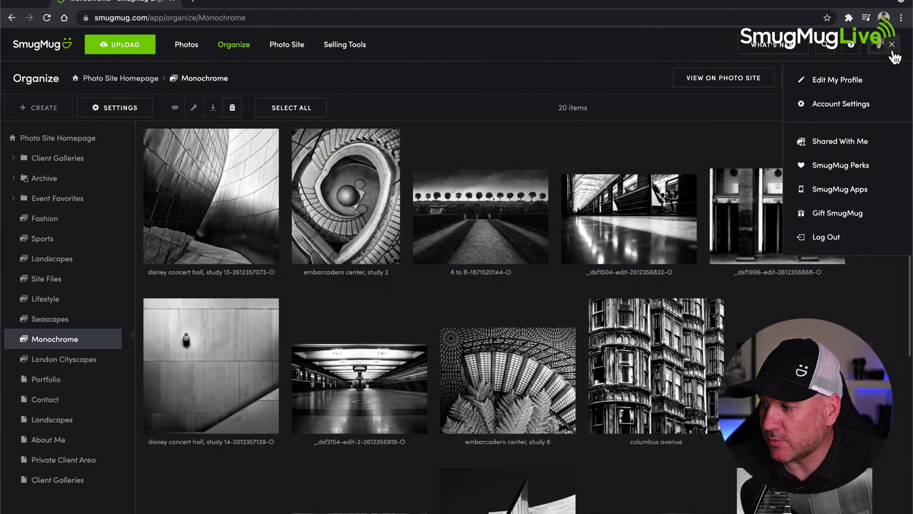
pyautogui.click(809, 103)
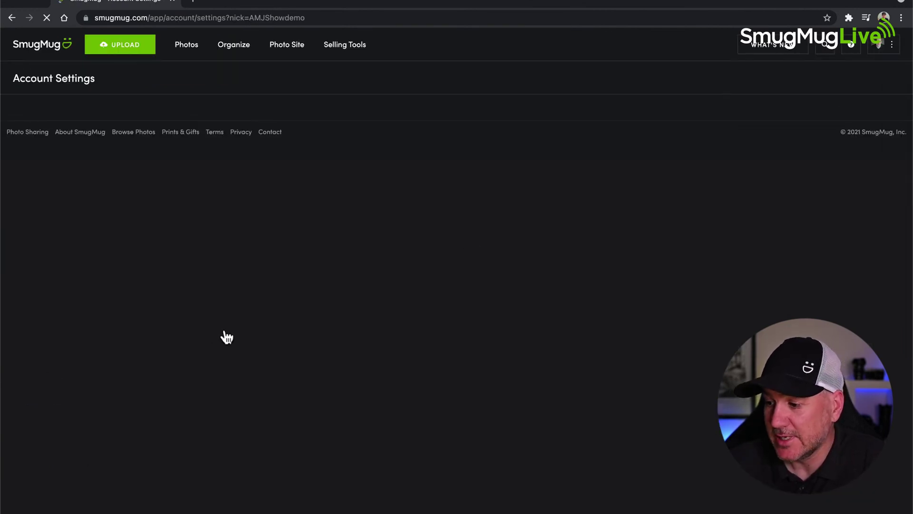
pyautogui.scroll(-1, 284, 340)
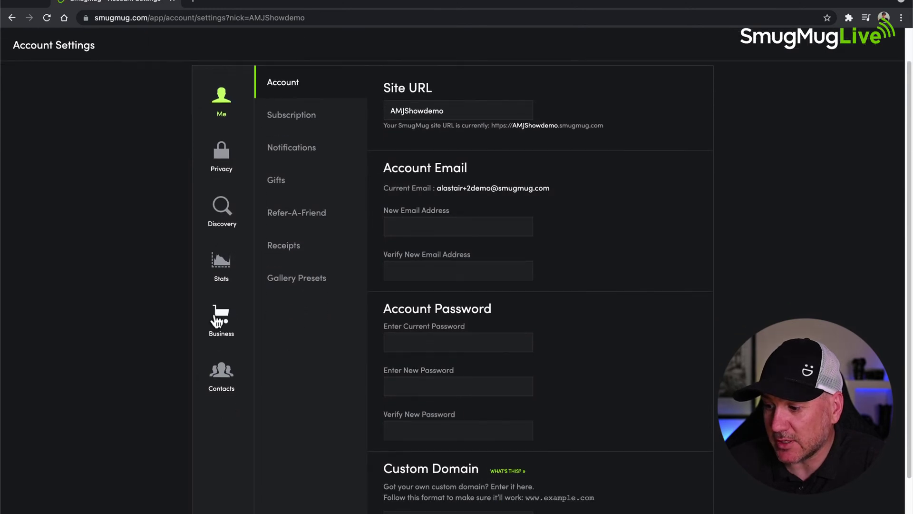
pyautogui.click(218, 319)
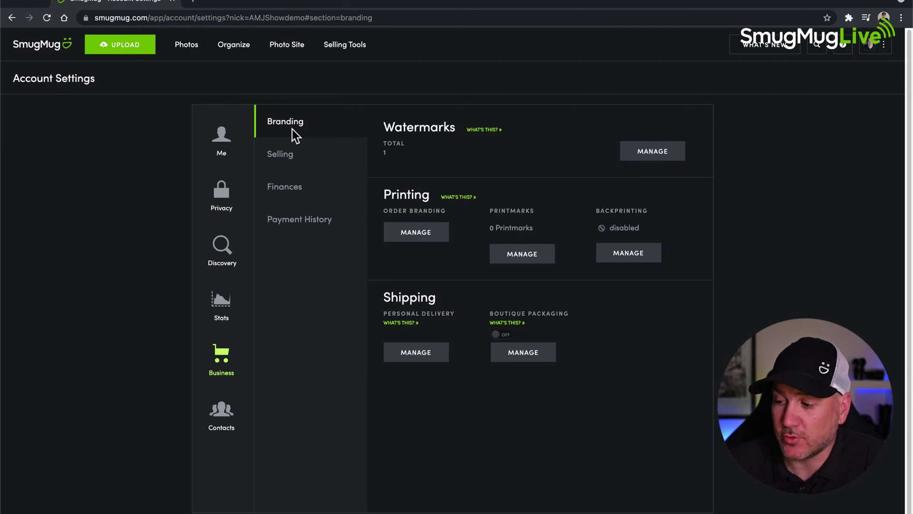
pyautogui.click(415, 239)
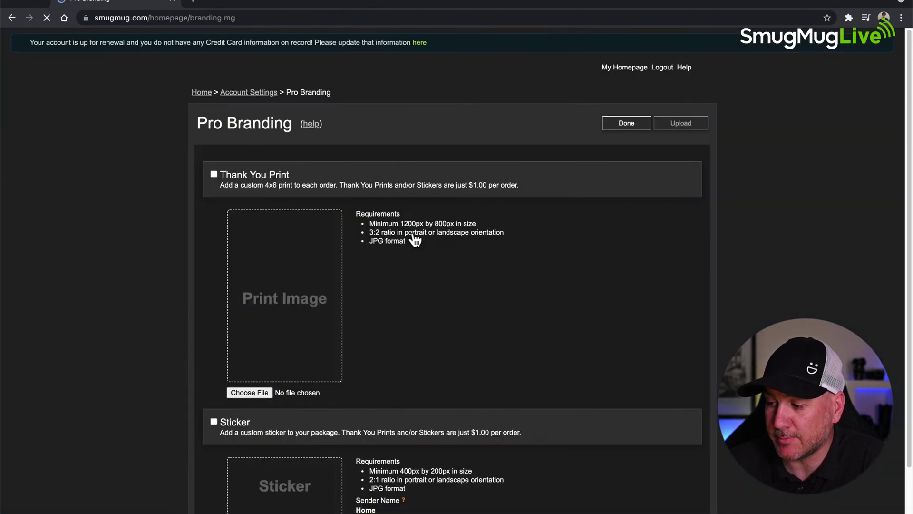
pyautogui.scroll(-1, 415, 241)
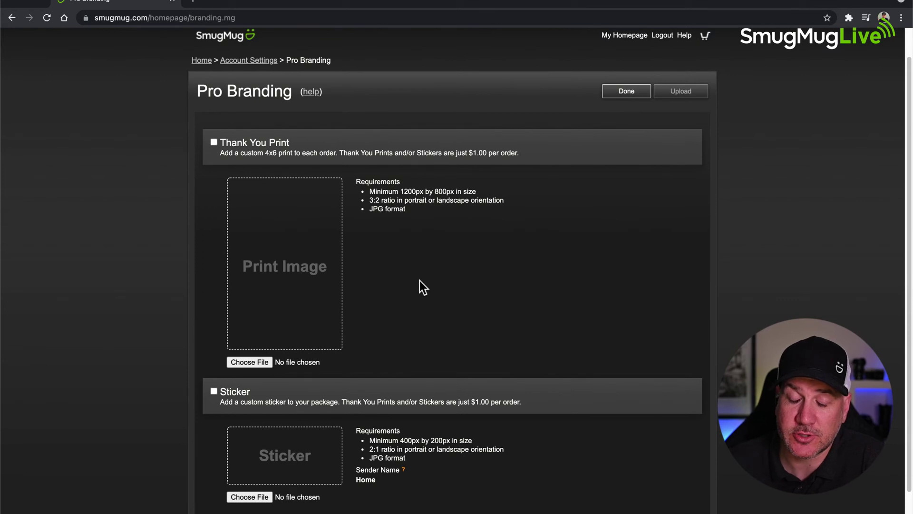
pyautogui.scroll(-1, 419, 281)
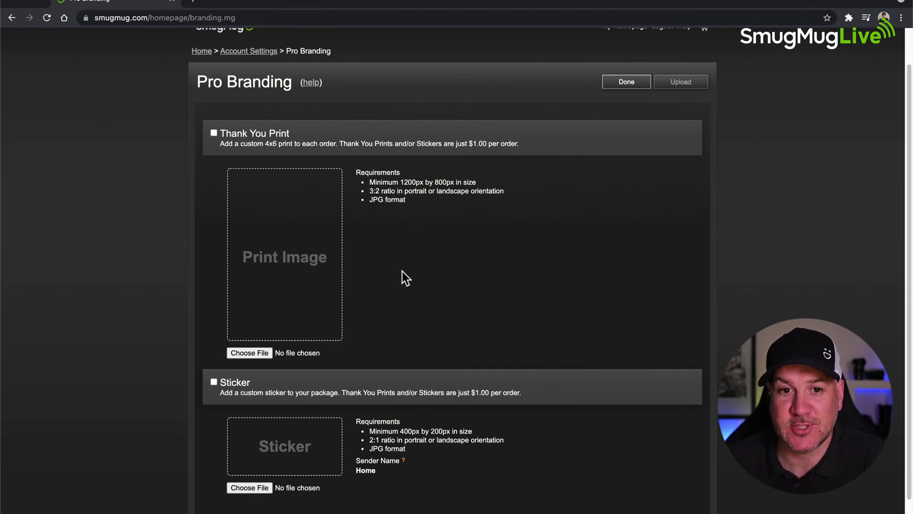
pyautogui.scroll(-2, 402, 271)
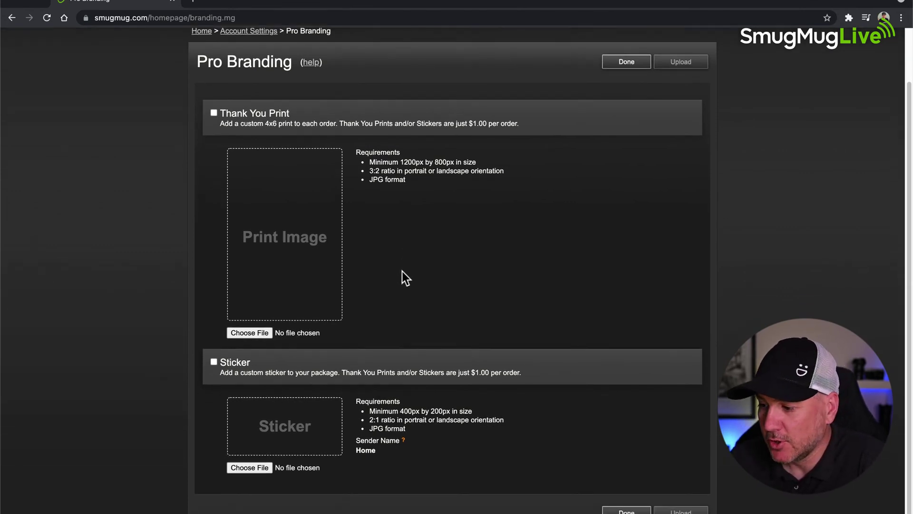
pyautogui.scroll(-2, 402, 277)
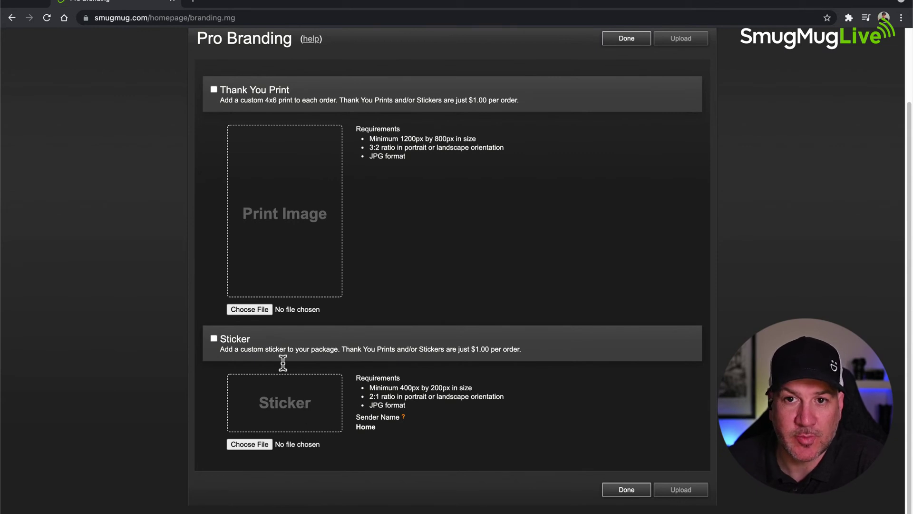
pyautogui.scroll(1, 282, 364)
pyautogui.scroll(2, 282, 363)
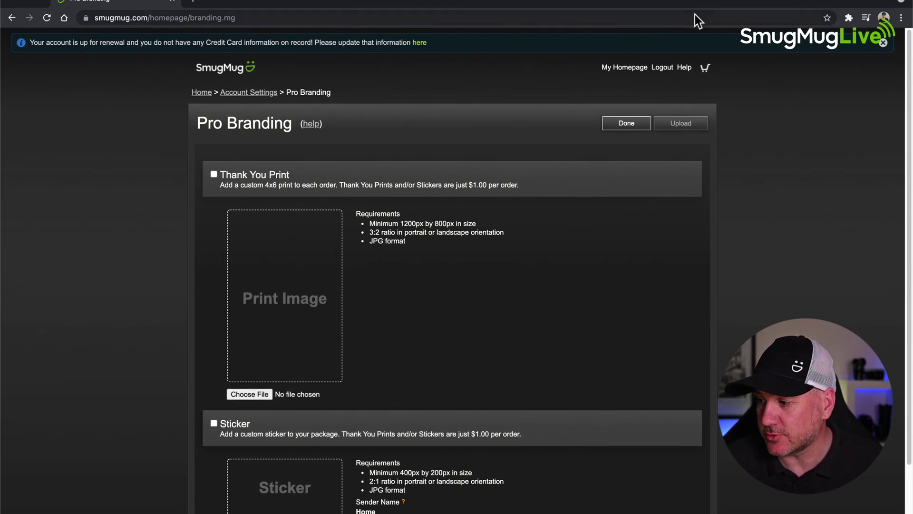
pyautogui.click(13, 20)
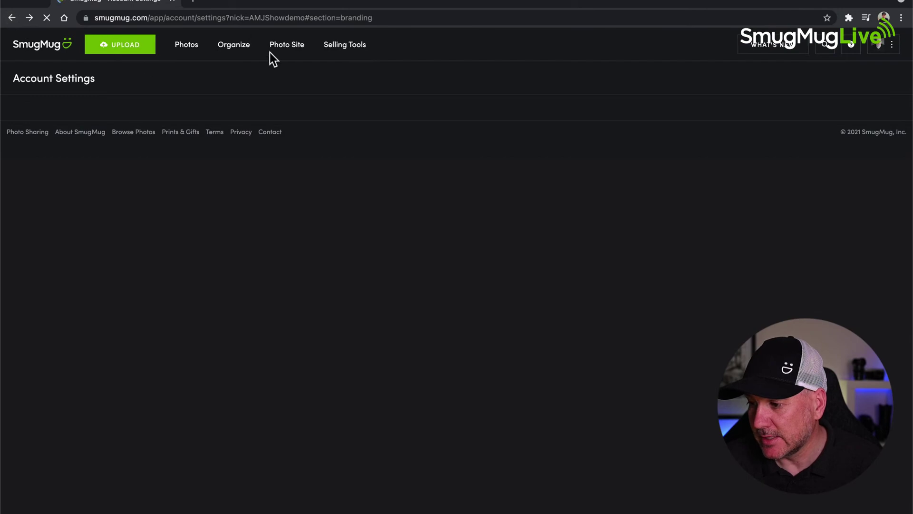
# - From Organize, open the Monochrome gallery's settings on the Shopping section
pyautogui.click(240, 48)
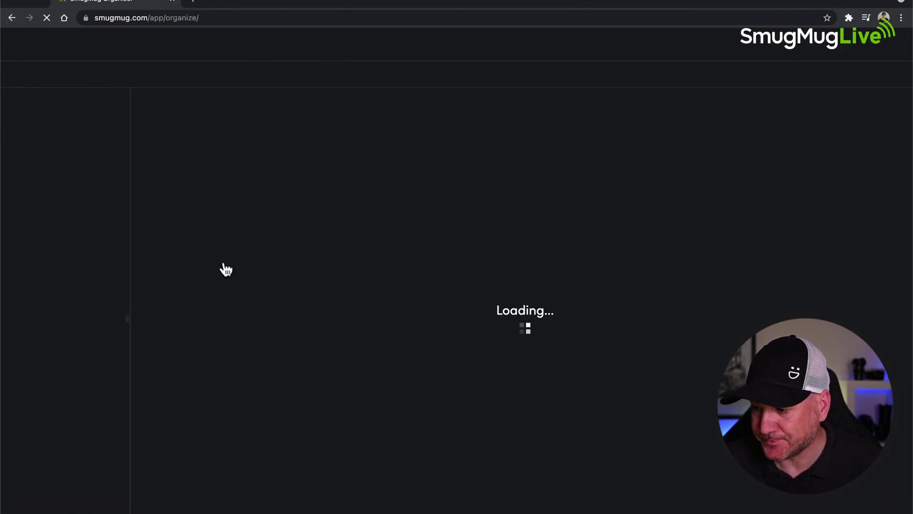
pyautogui.click(61, 340)
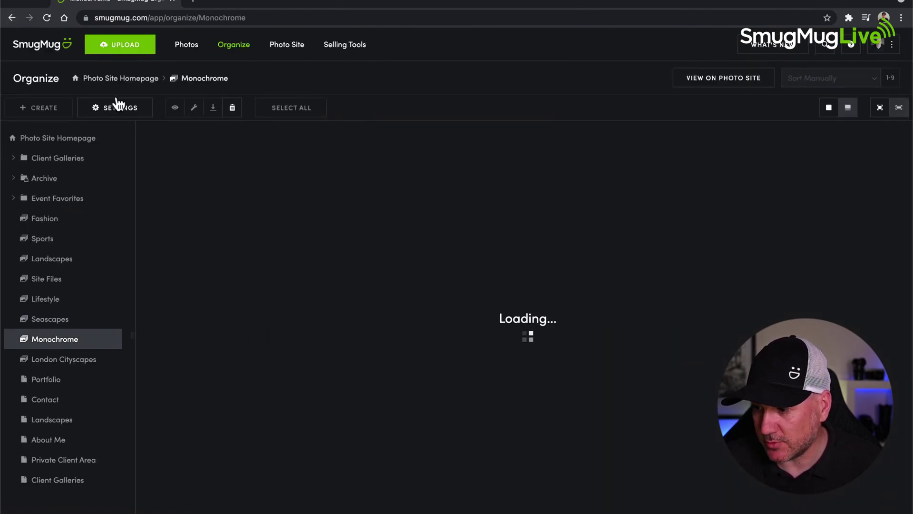
pyautogui.click(120, 111)
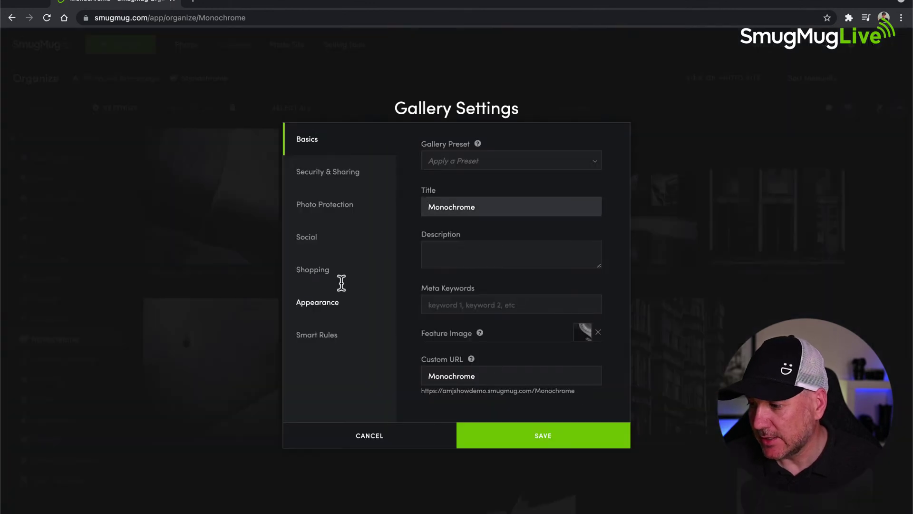
pyautogui.click(326, 277)
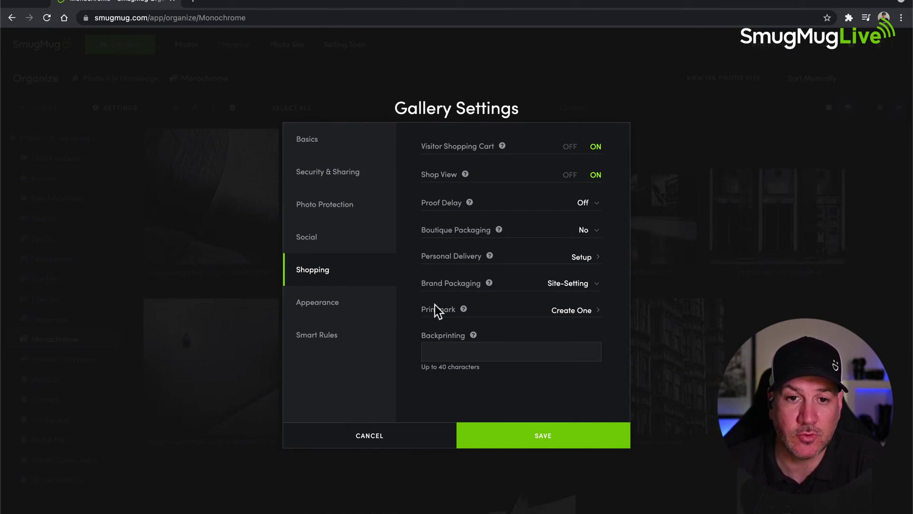
# - Leave Backprinting empty and move to the gallery's Appearance settings
pyautogui.click(442, 351)
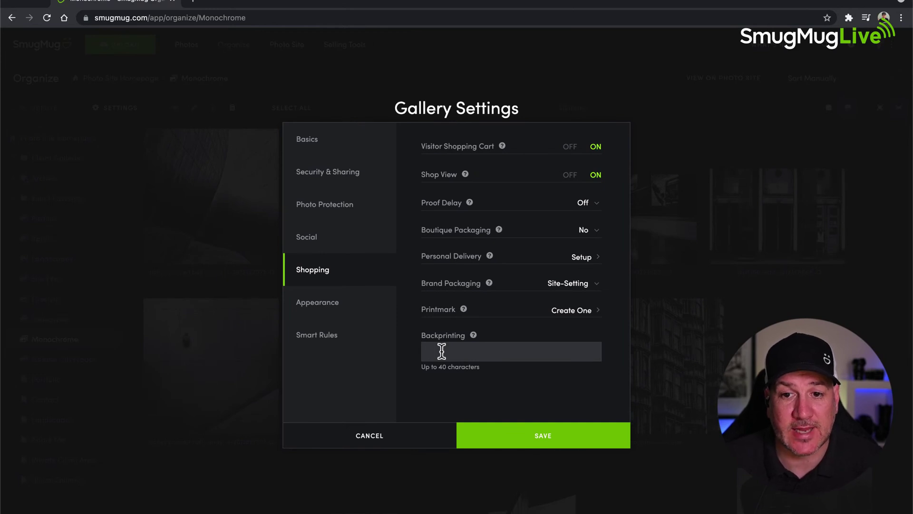
pyautogui.click(442, 351)
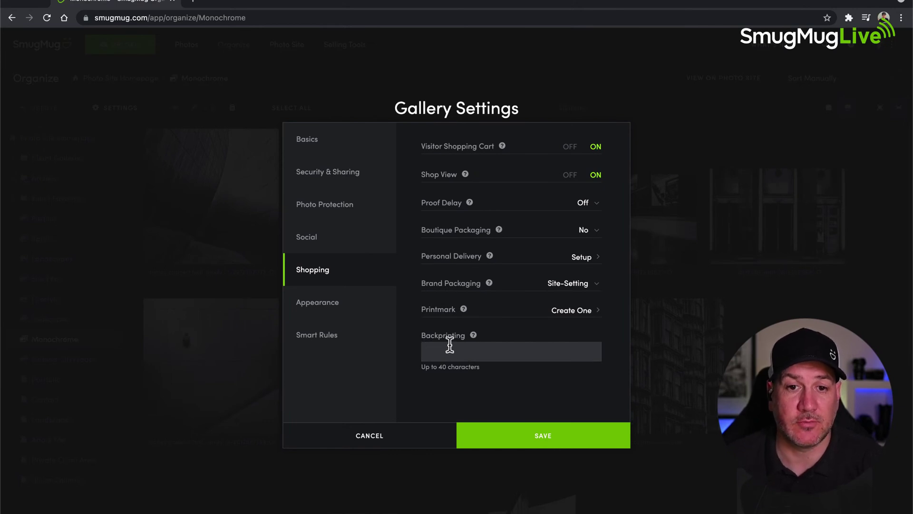
pyautogui.click(316, 305)
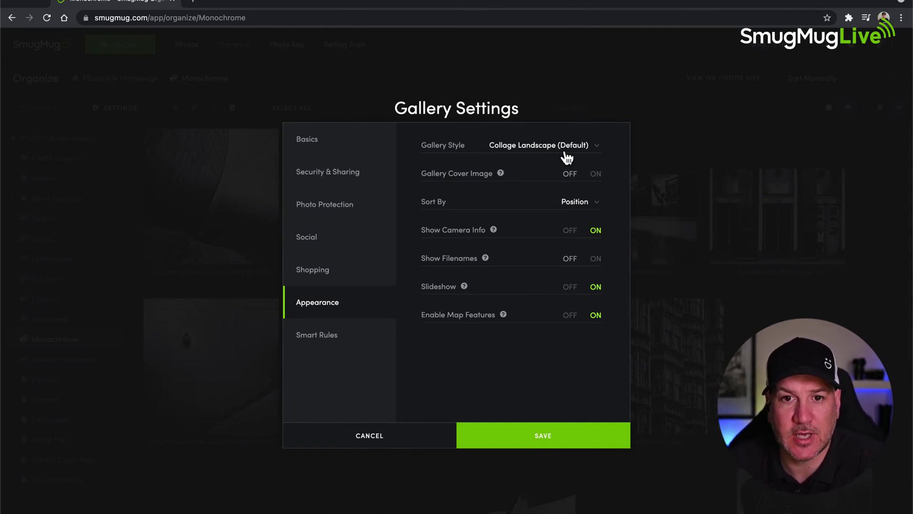
# - Keep Gallery Style at Collage Landscape and Sort By at Position
pyautogui.click(597, 151)
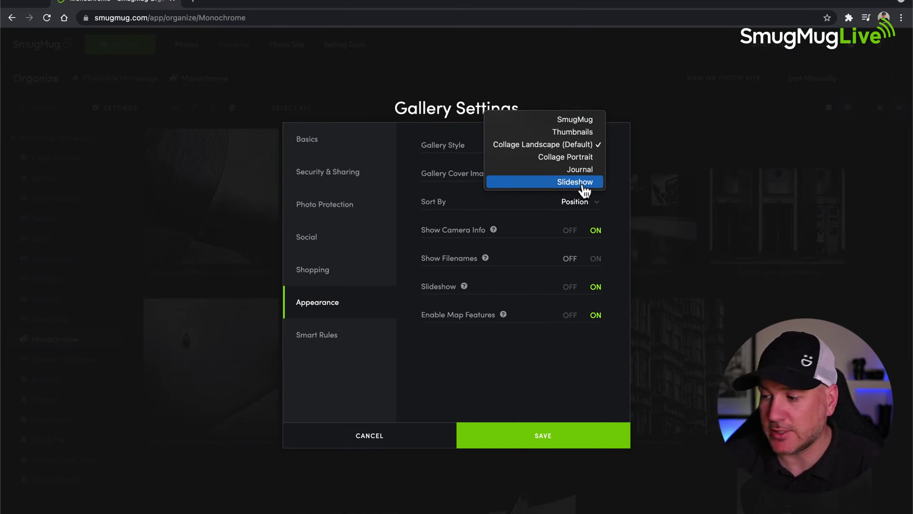
pyautogui.click(616, 178)
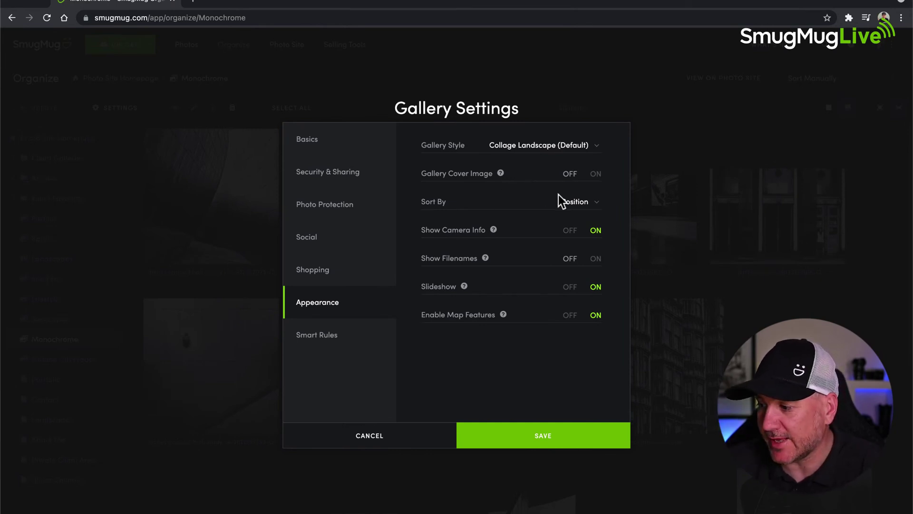
pyautogui.click(592, 204)
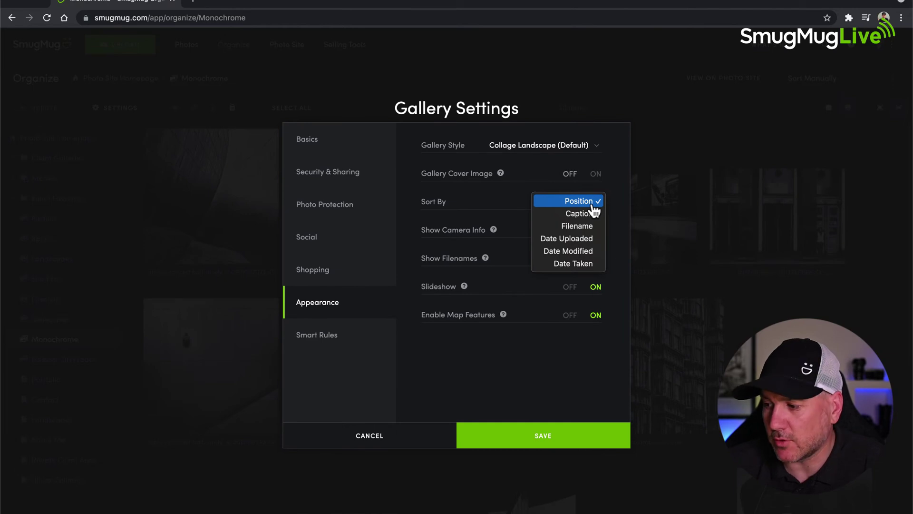
pyautogui.click(489, 200)
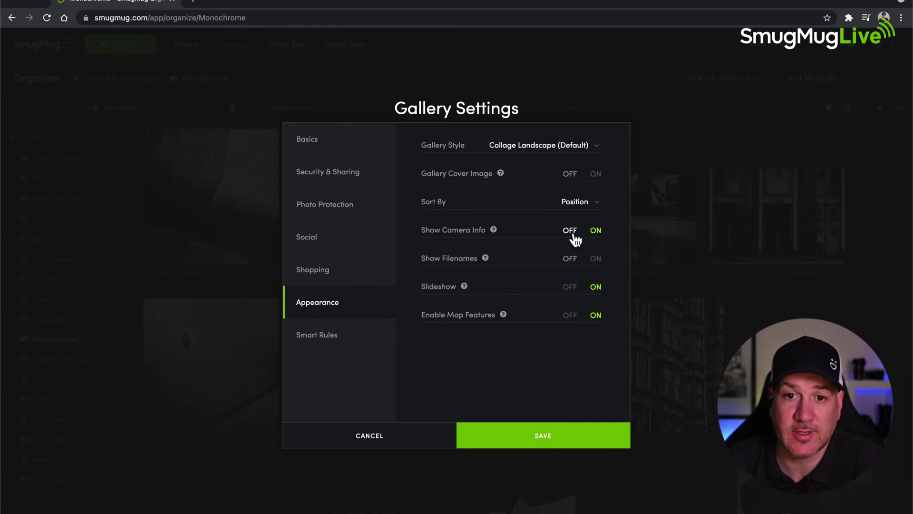
# - Turn Show Camera Info off, Show Filenames on, and Enable Map Features off
pyautogui.click(570, 231)
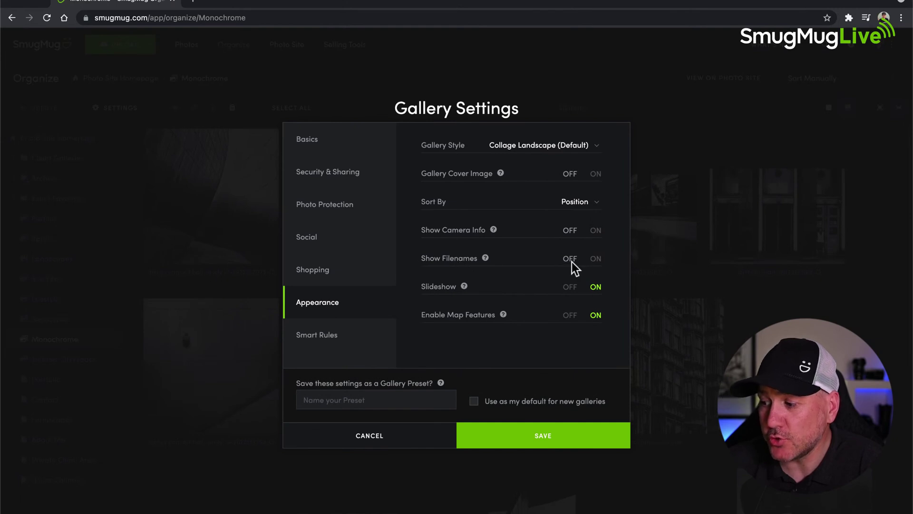
pyautogui.click(596, 261)
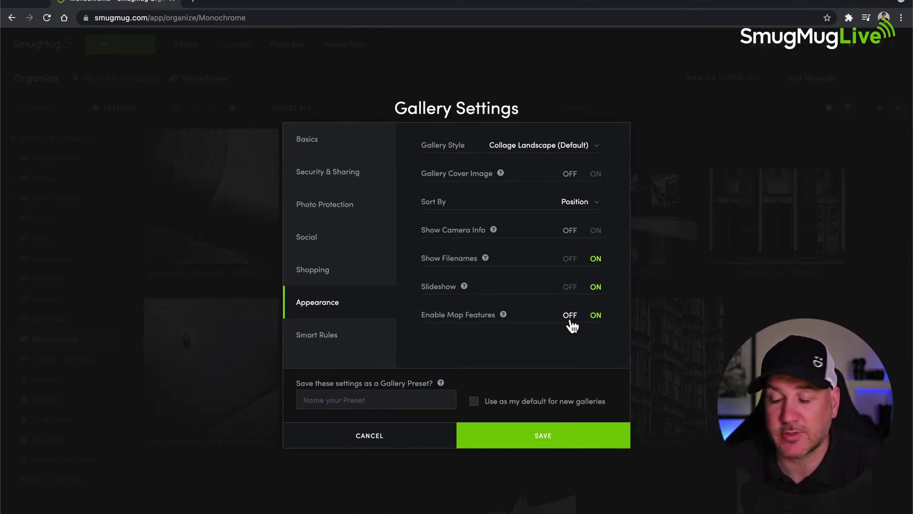
pyautogui.click(570, 318)
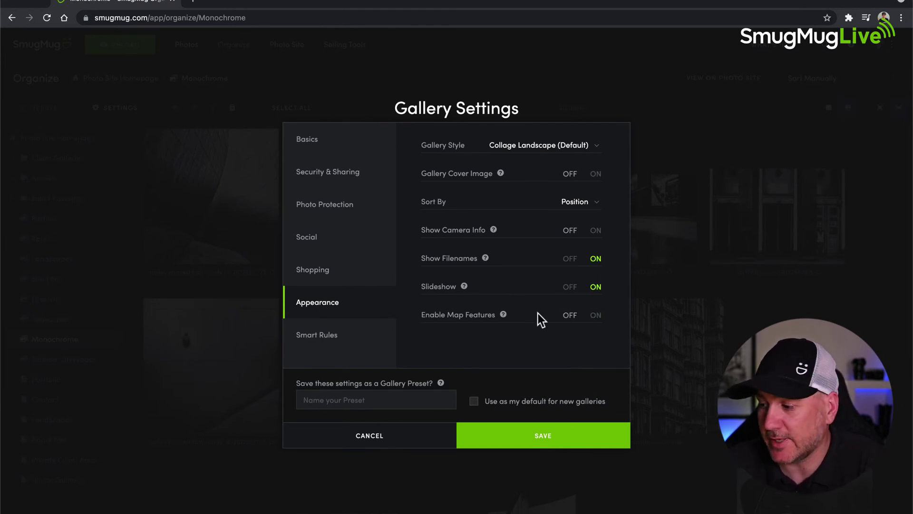
pyautogui.click(321, 338)
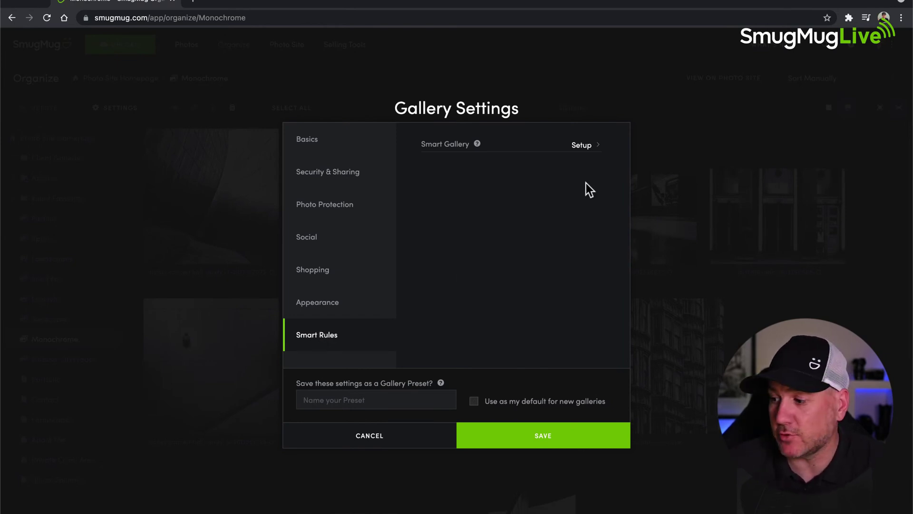
pyautogui.click(580, 147)
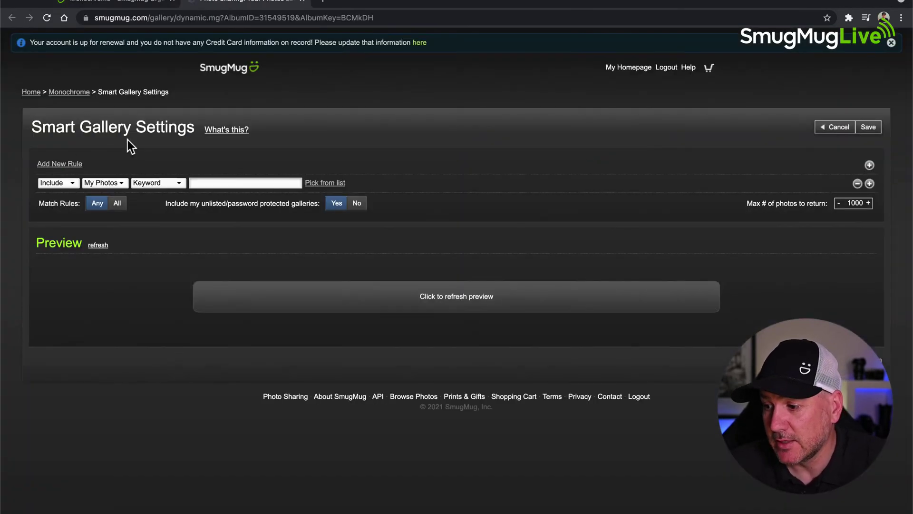
pyautogui.click(158, 184)
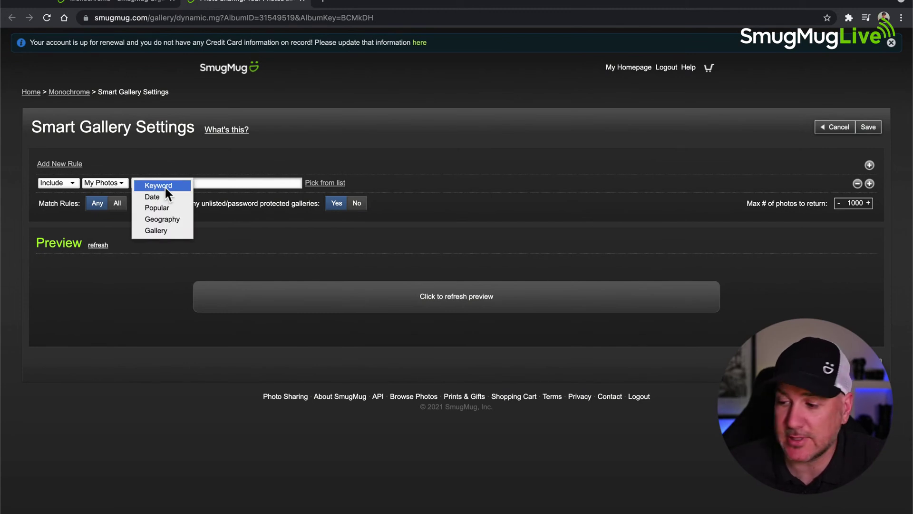
pyautogui.click(223, 183)
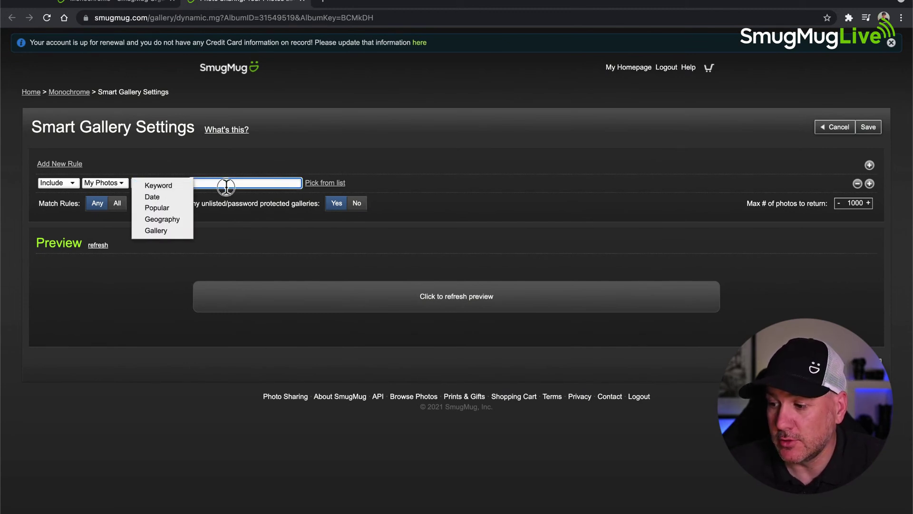
pyautogui.click(152, 190)
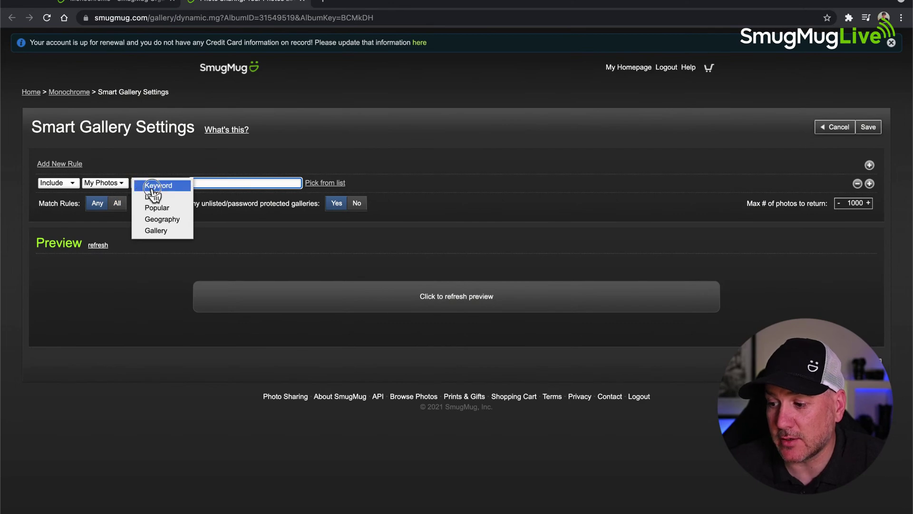
pyautogui.click(216, 183)
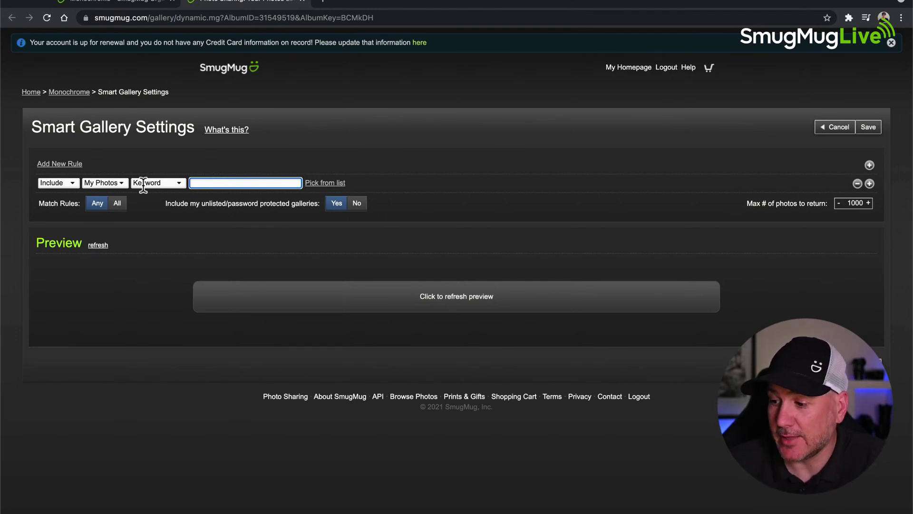
pyautogui.click(175, 183)
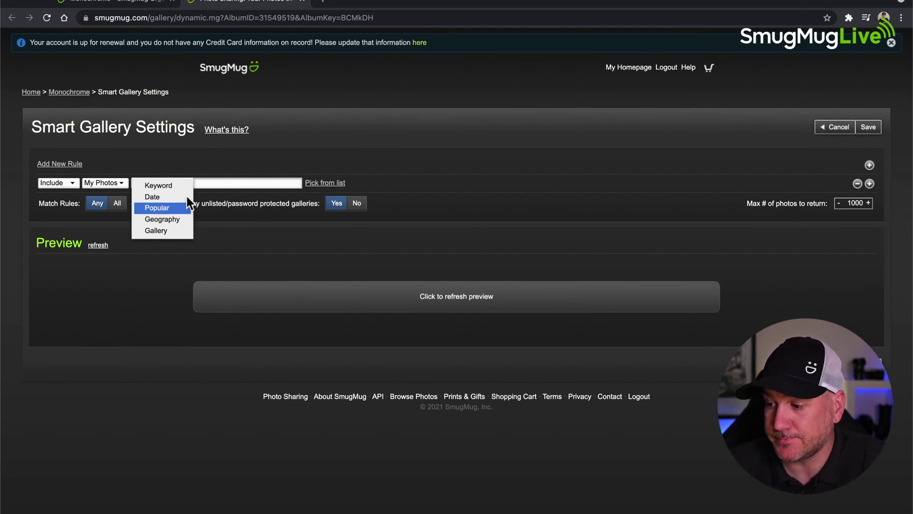
pyautogui.click(440, 179)
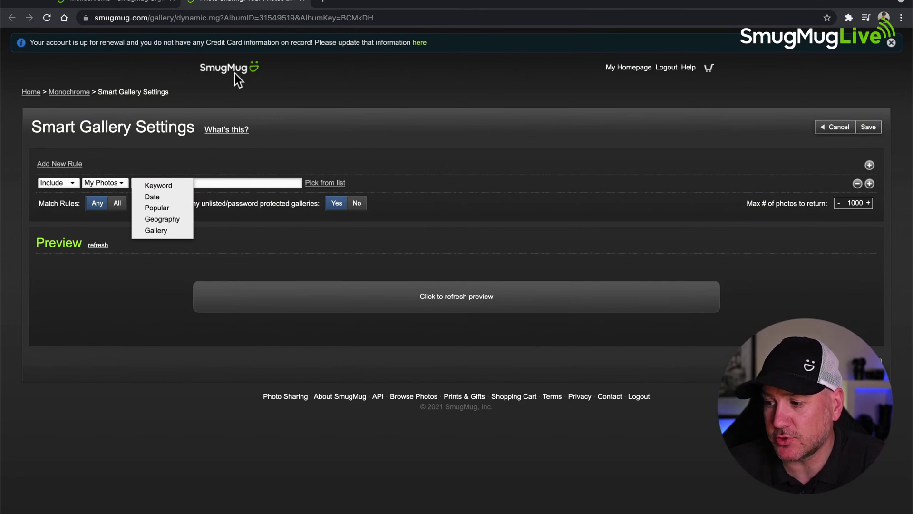
pyautogui.click(142, 2)
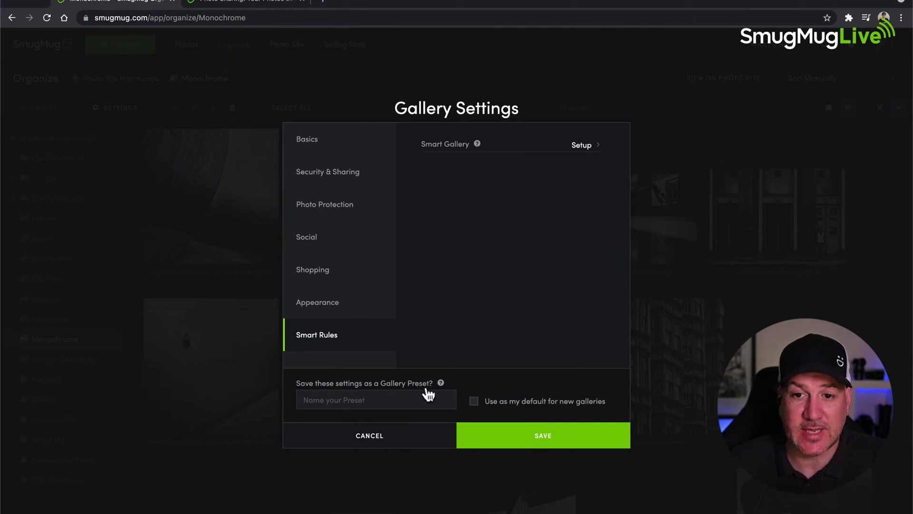
# - Name the new gallery preset 'SmugMug Live' and save it
pyautogui.click(373, 400)
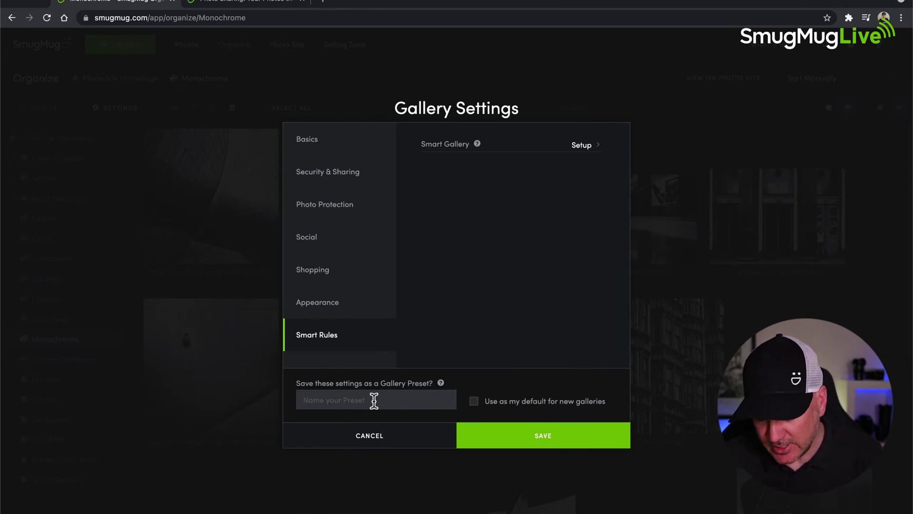
pyautogui.write('SmugMug')
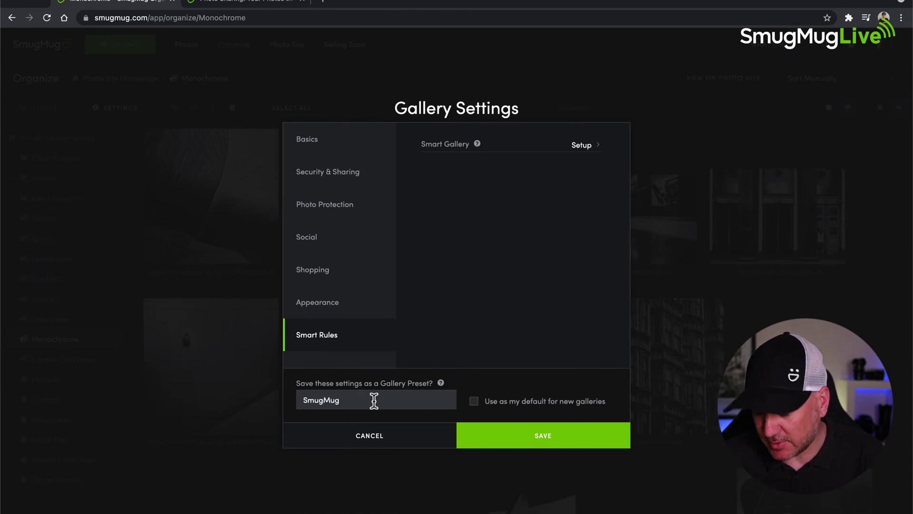
pyautogui.write(' Live')
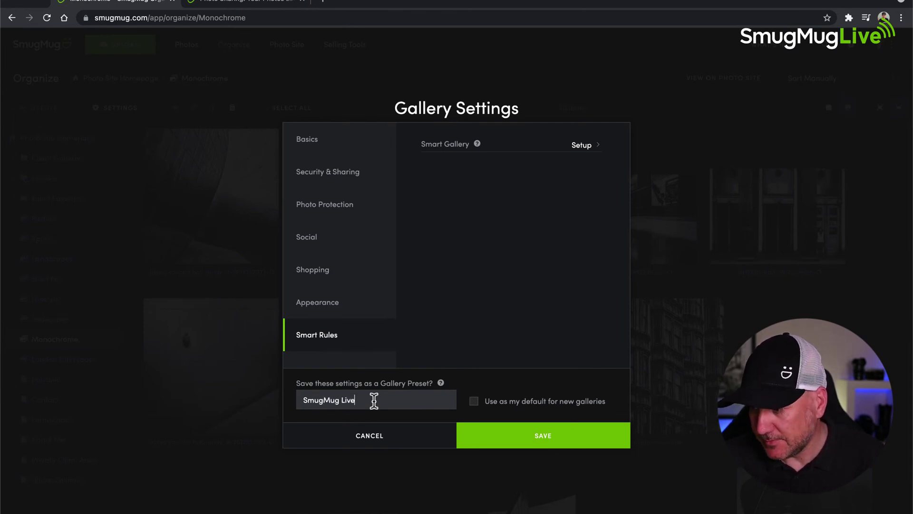
pyautogui.click(532, 436)
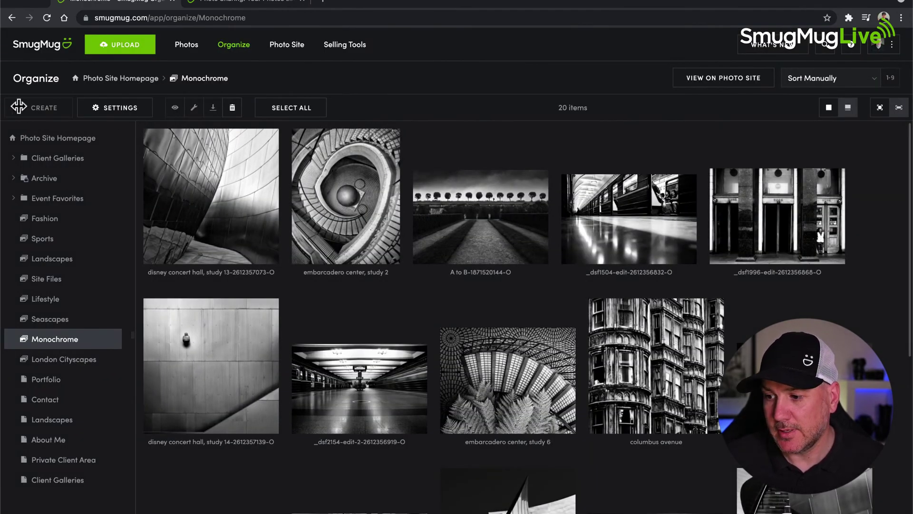
# - On Photo Site Homepage, start a gallery with the SmugMug Live preset, check Shopping, then cancel
pyautogui.click(47, 140)
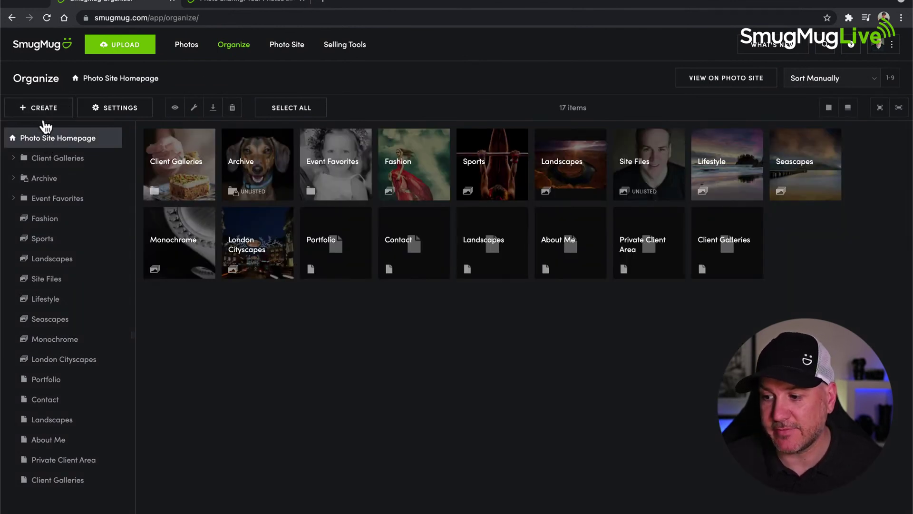
pyautogui.click(41, 114)
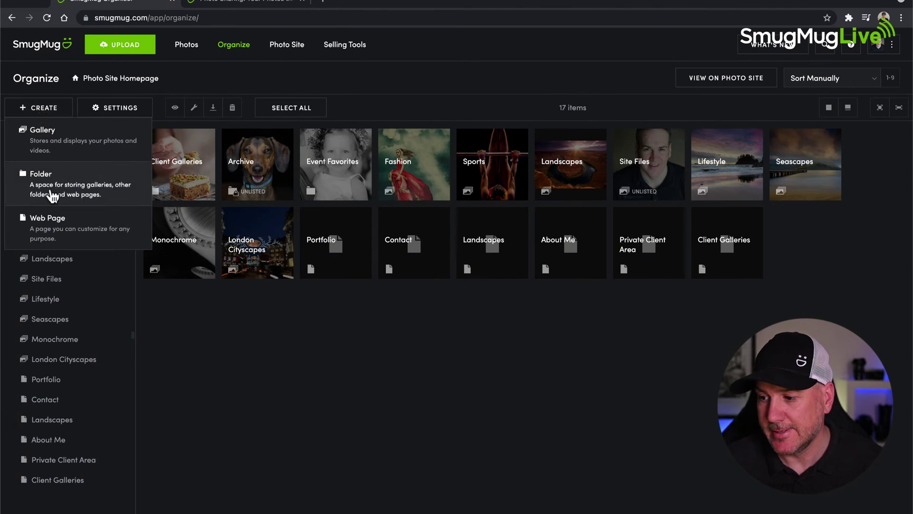
pyautogui.click(41, 141)
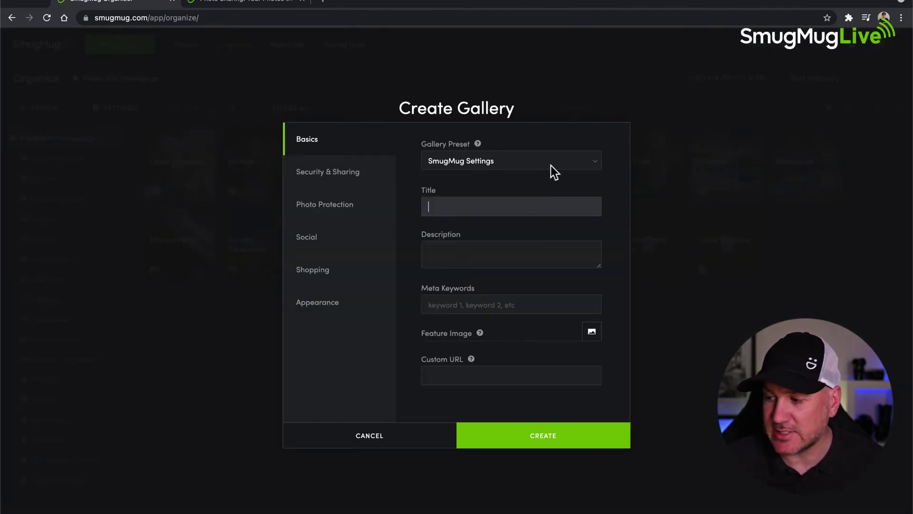
pyautogui.click(592, 162)
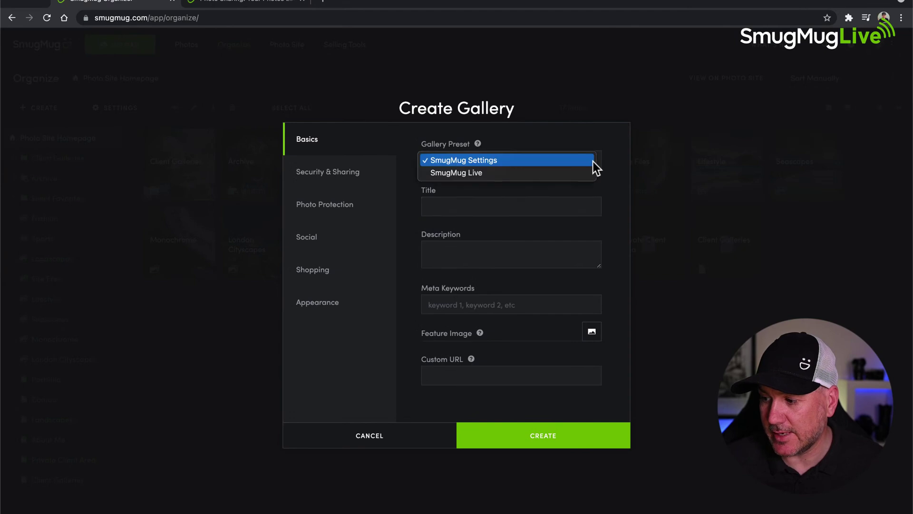
pyautogui.click(465, 173)
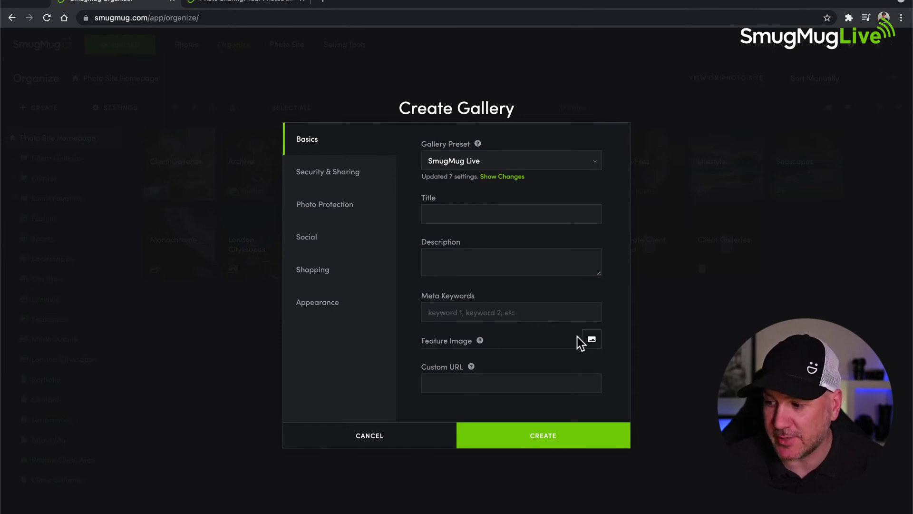
pyautogui.click(314, 277)
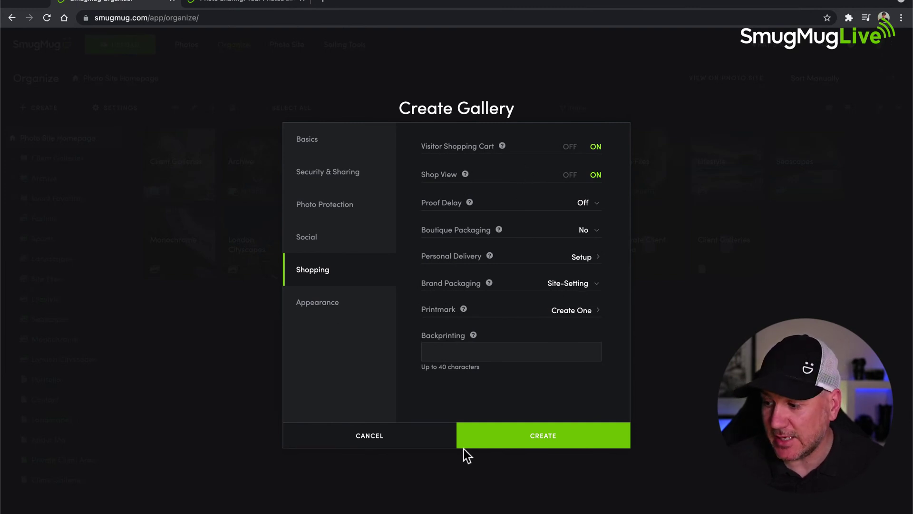
pyautogui.click(376, 434)
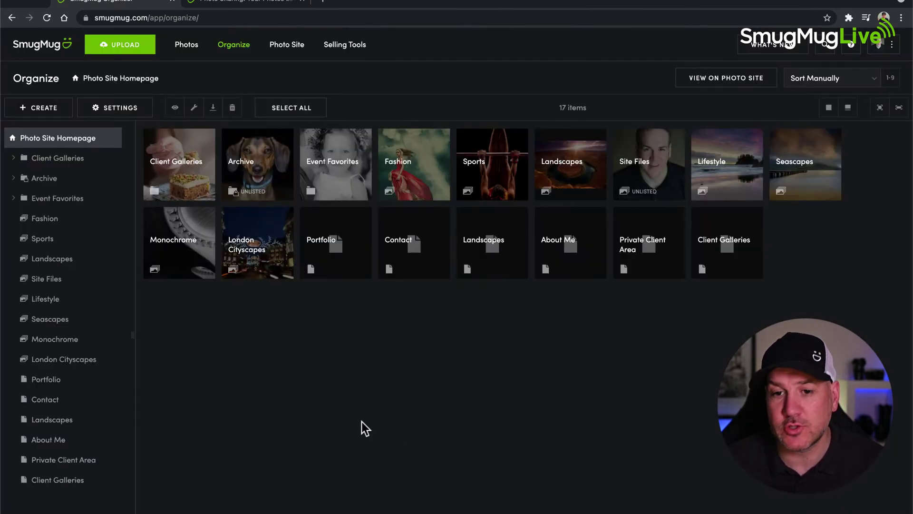